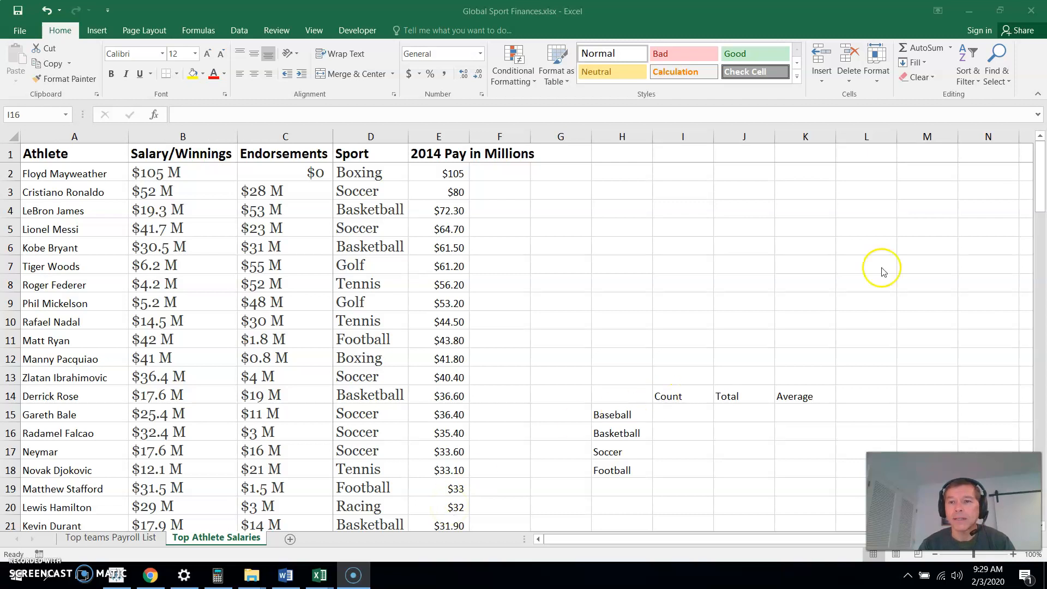
Examine the last athlete record in row 102, checking its athlete, sport and 2014 pay cells
left_click(1041, 166)
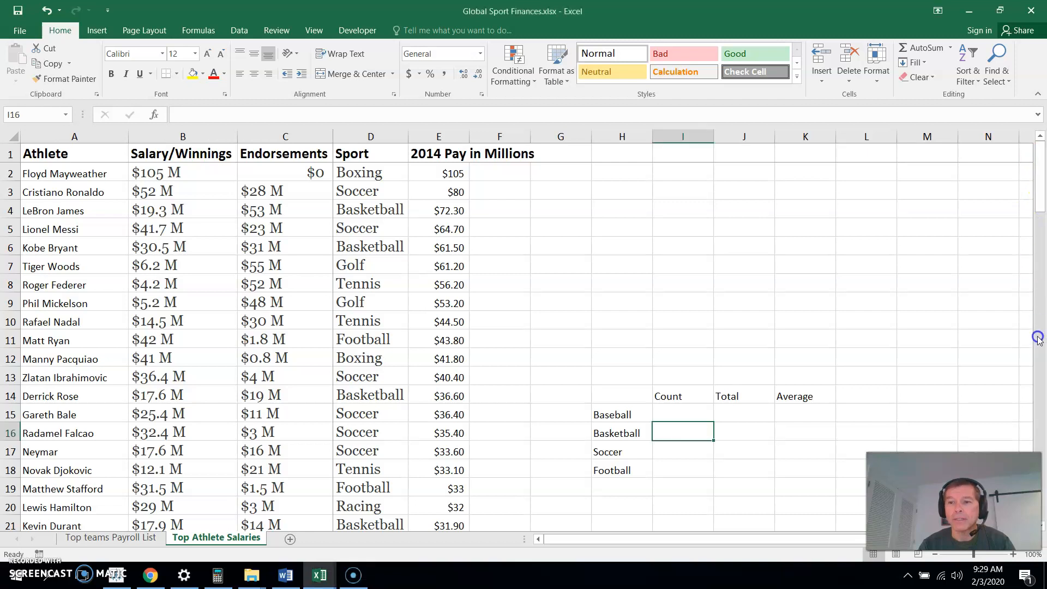
left_click_drag(1041, 176, 1040, 453)
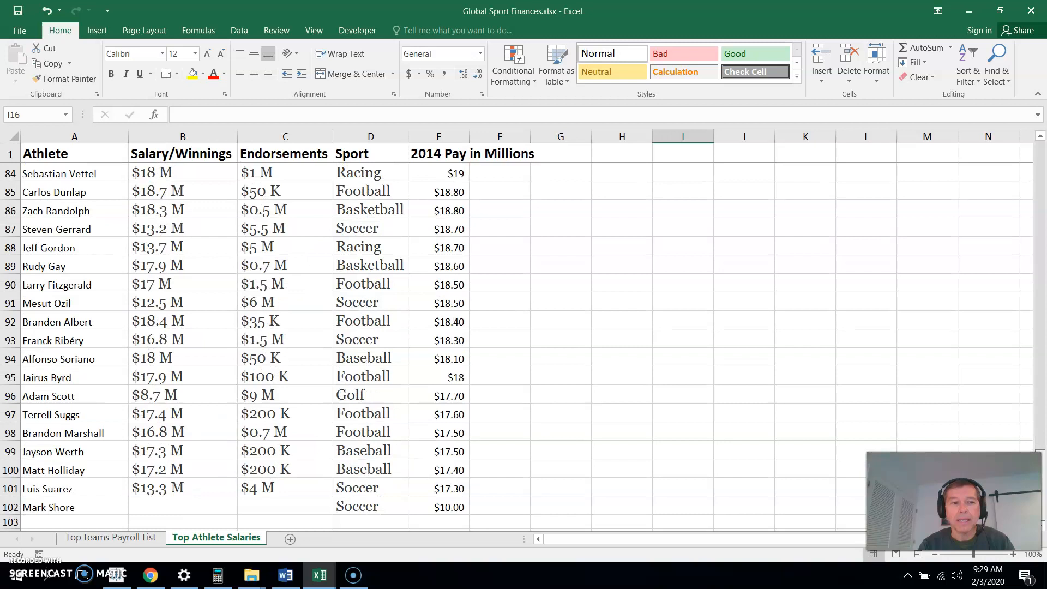
left_click(43, 509)
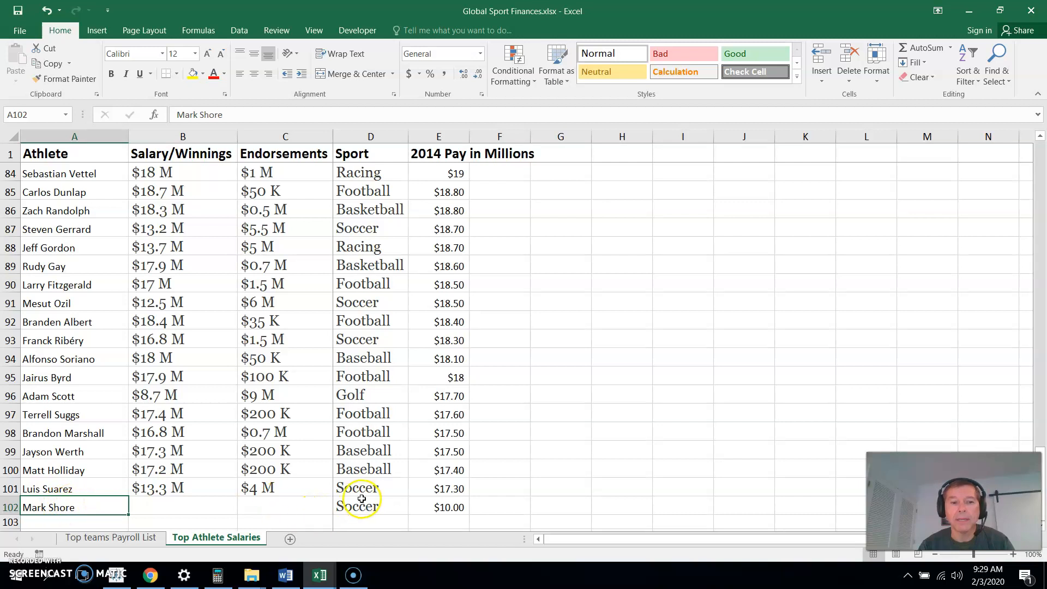
left_click(362, 505)
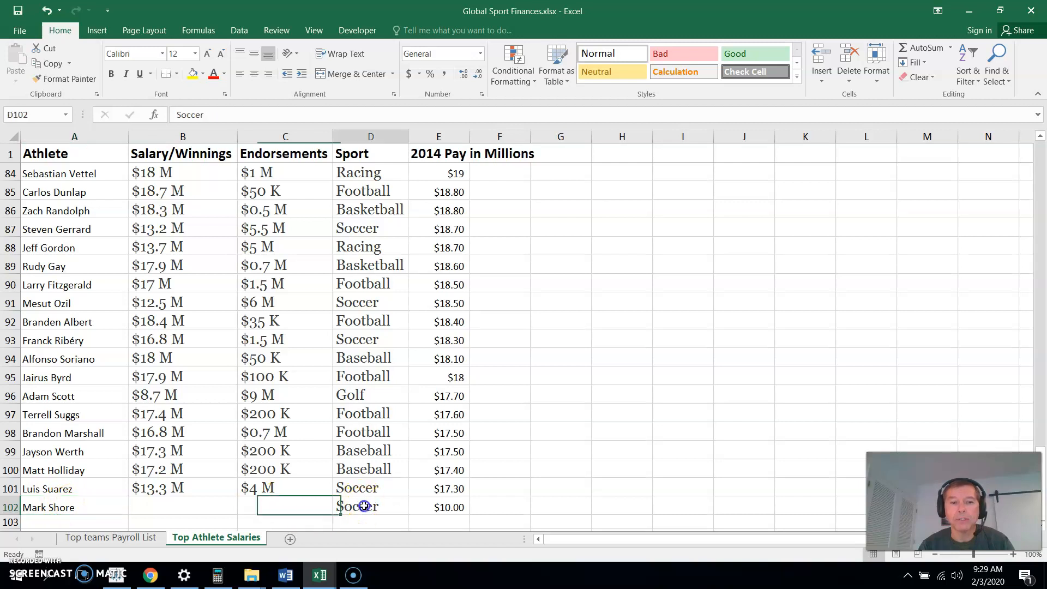
left_click(453, 507)
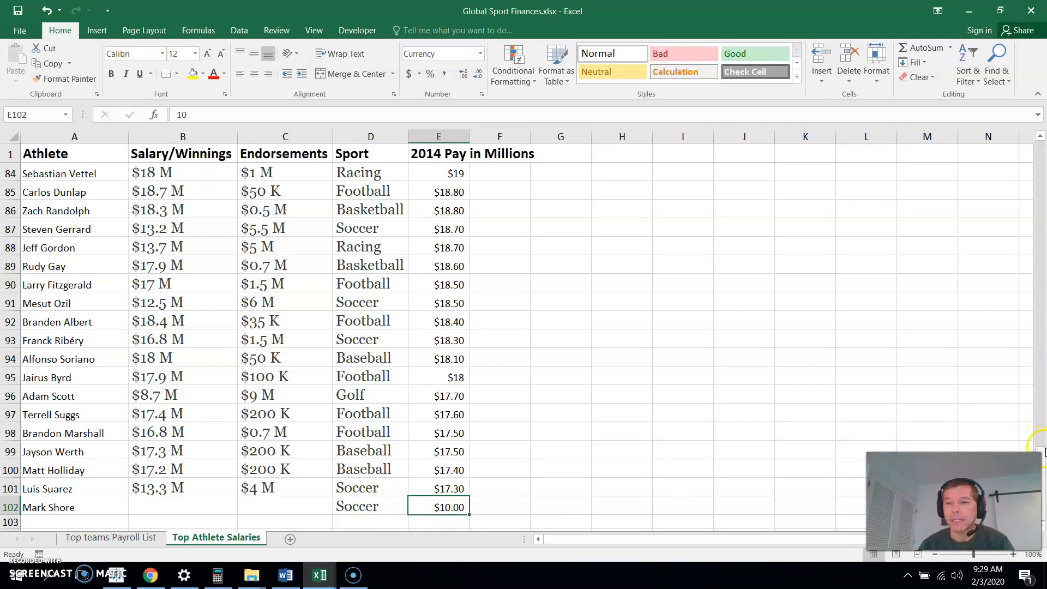
left_click_drag(1042, 452, 1041, 143)
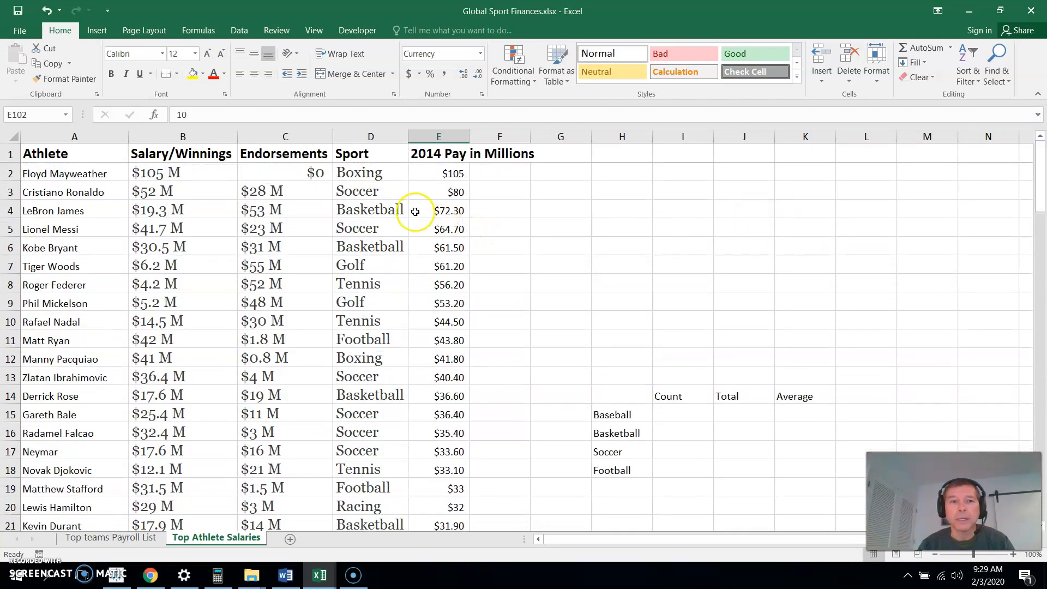
Insert a Pareto chart of sport and 2014 pay from D1:E102 and place it just above the Count/Total/Average summary table
left_click_drag(363, 154, 435, 469)
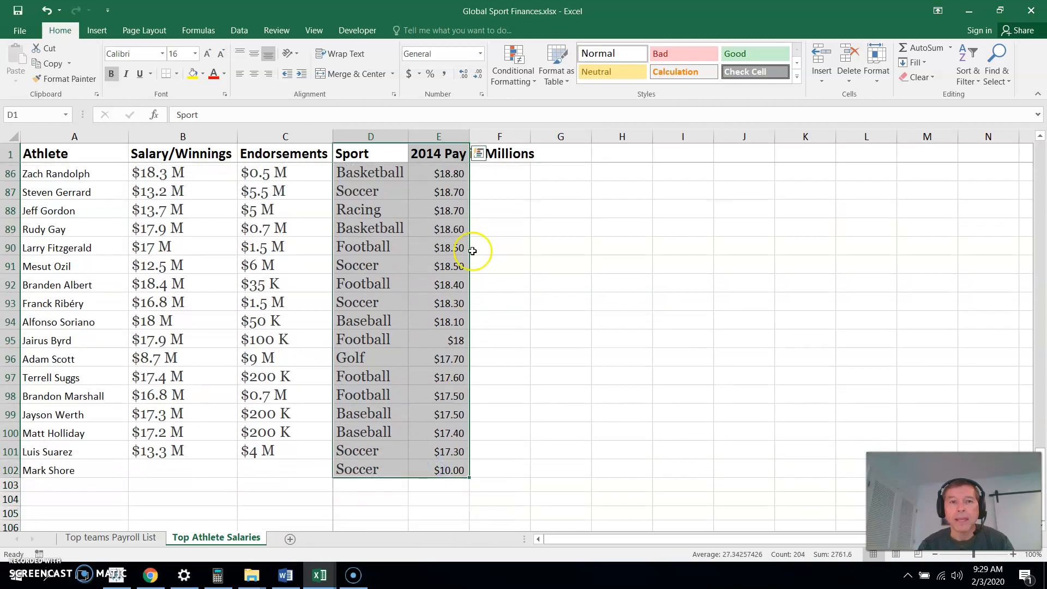
left_click(98, 32)
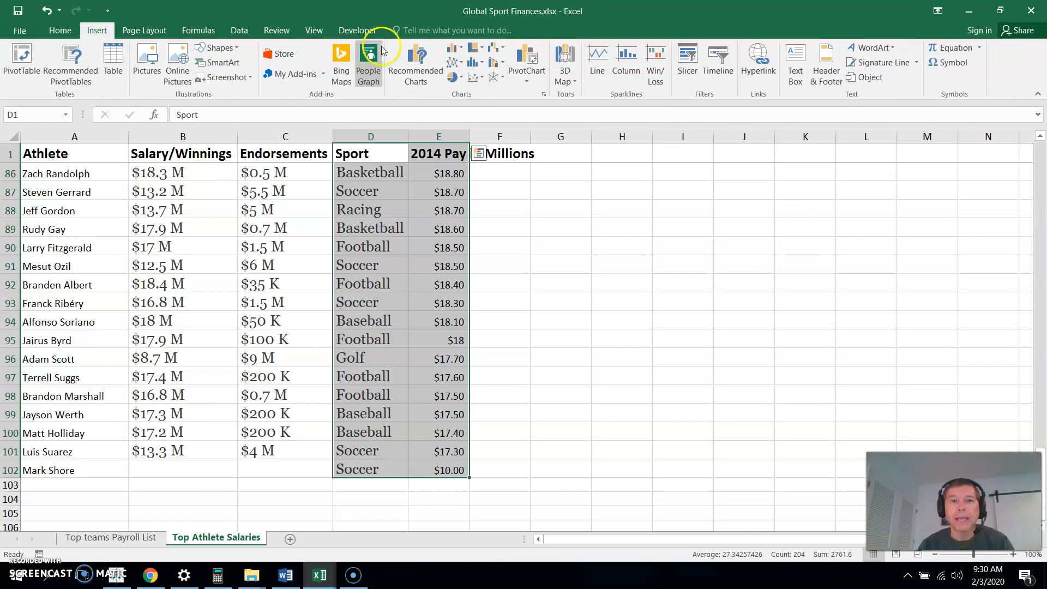
left_click(474, 63)
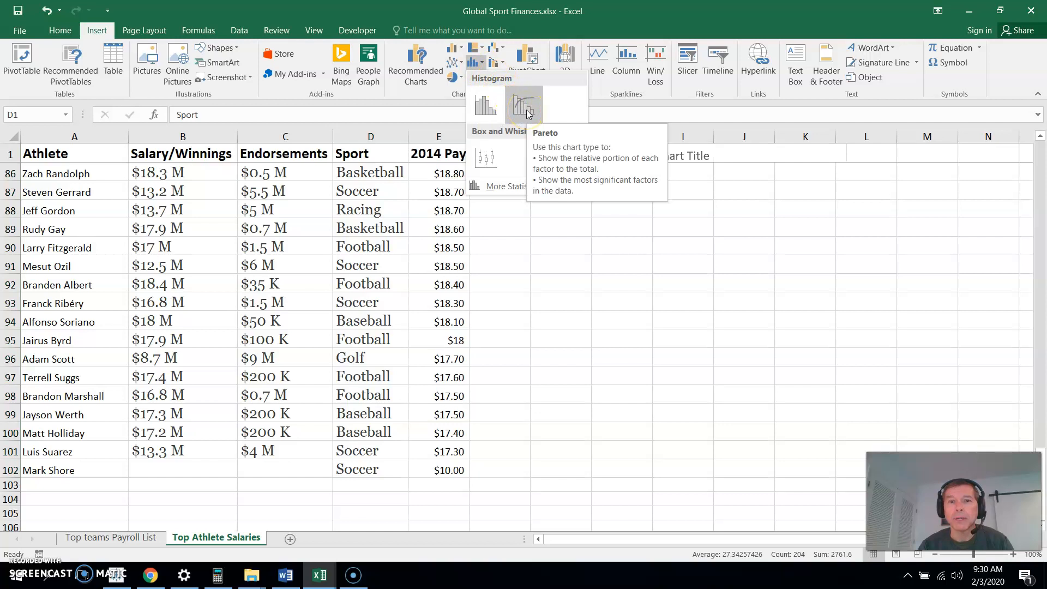
left_click(525, 110)
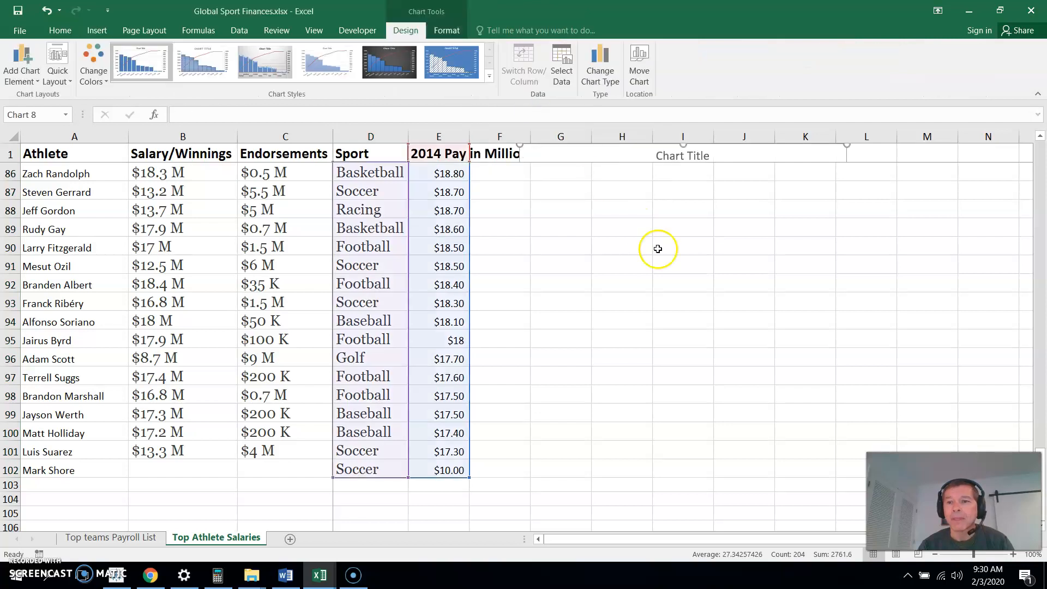
left_click_drag(1041, 455, 1034, 146)
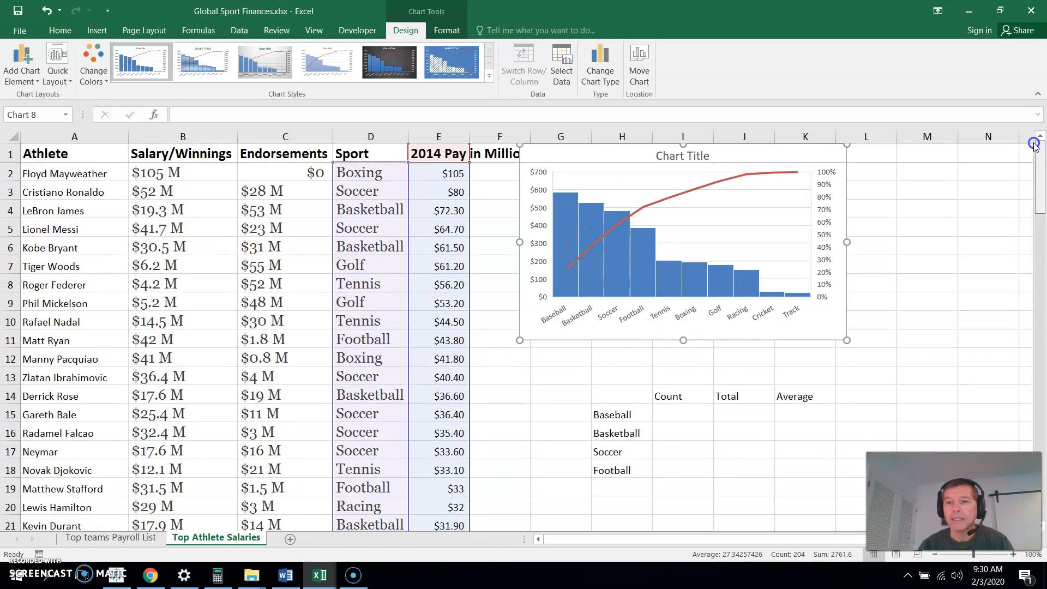
left_click_drag(743, 156, 781, 180)
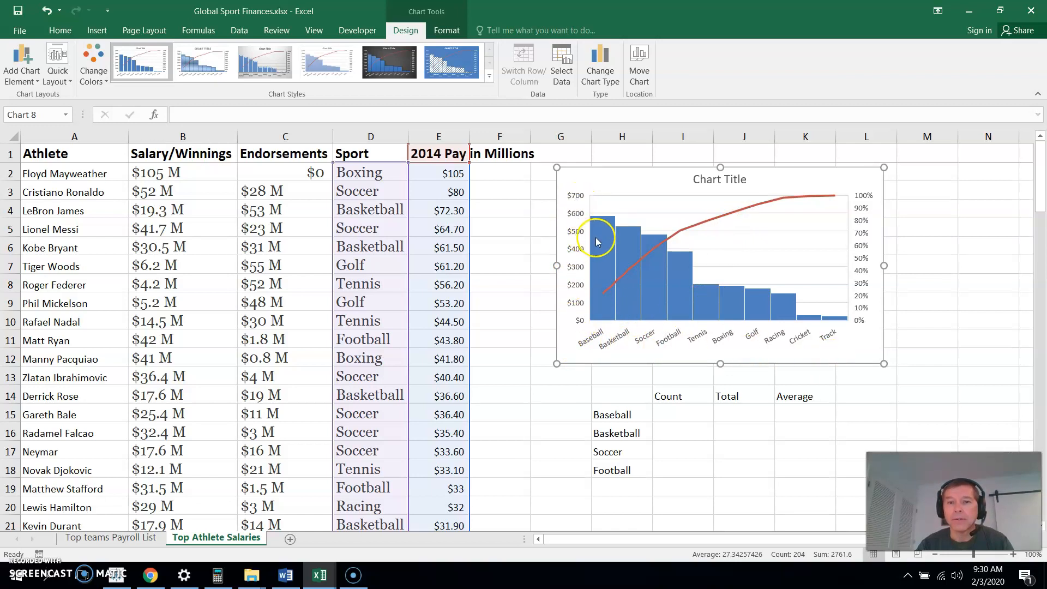
Examine the Pareto chart's Baseball column and its cumulative percentage line
mouse_move(596, 242)
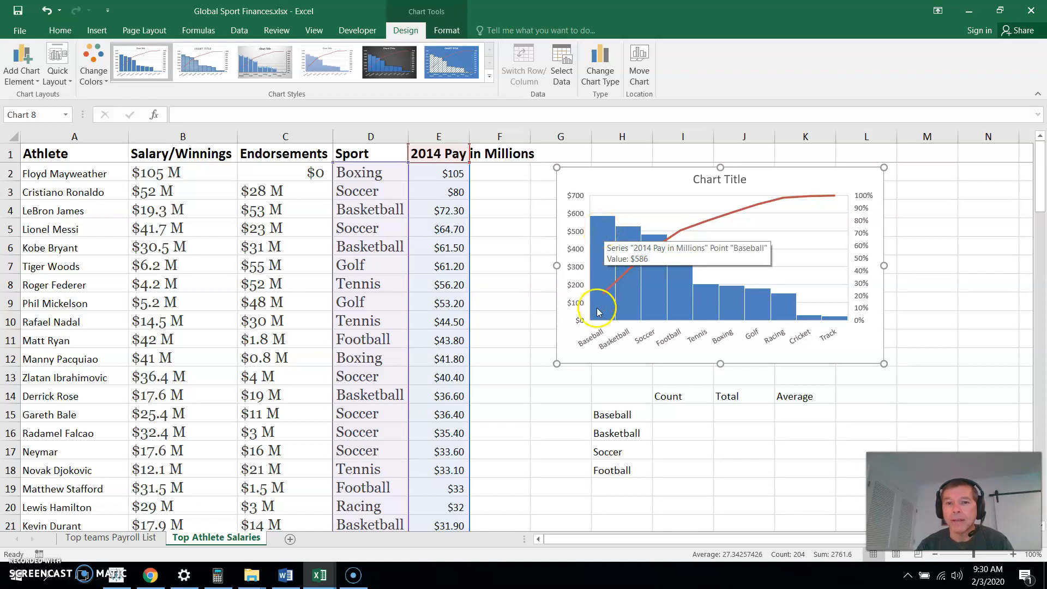
mouse_move(600, 260)
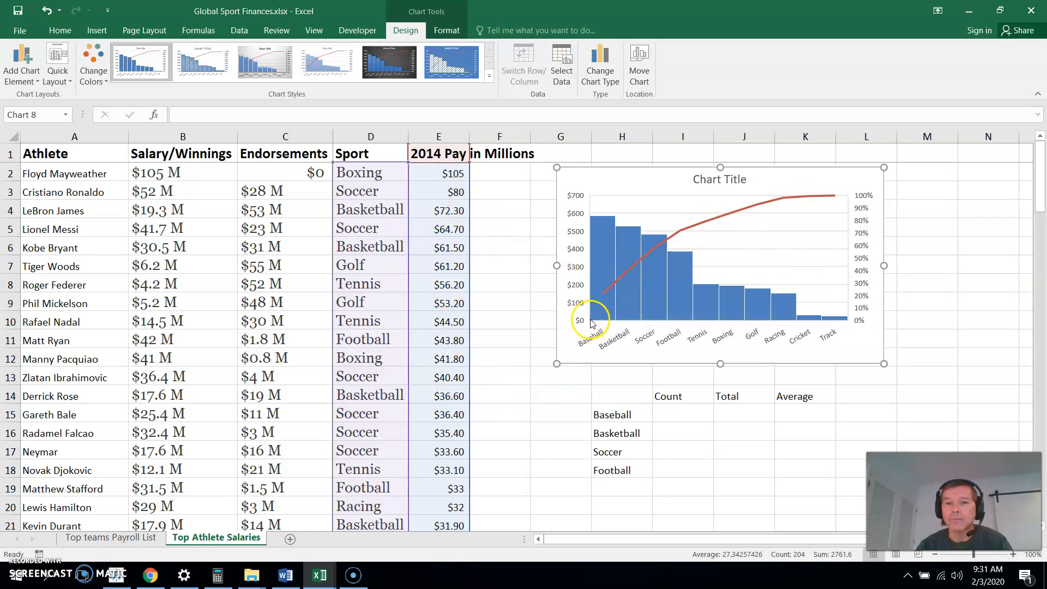
mouse_move(610, 304)
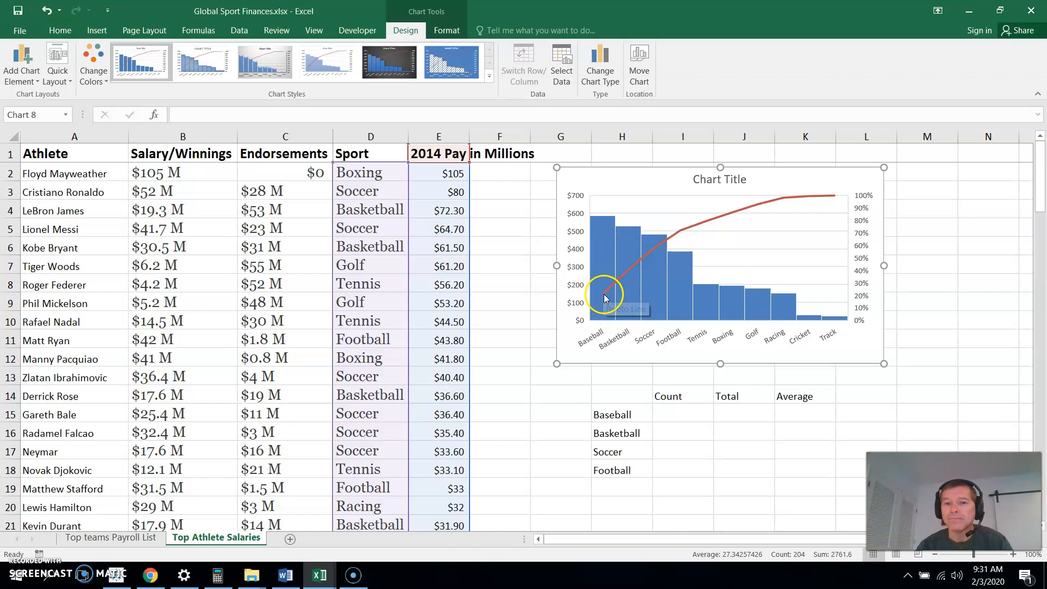
left_click(606, 293)
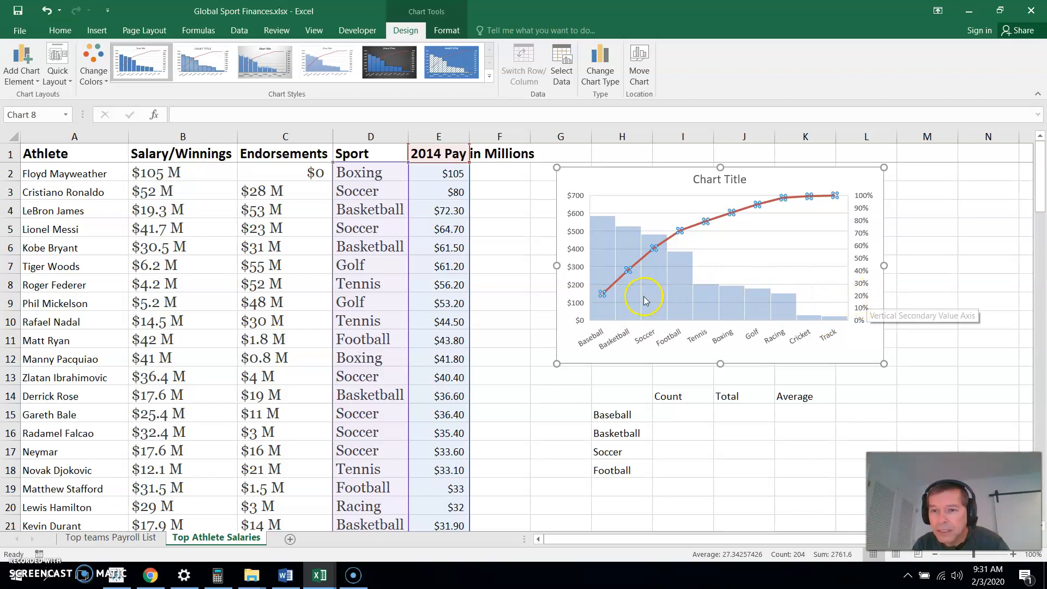
left_click(541, 406)
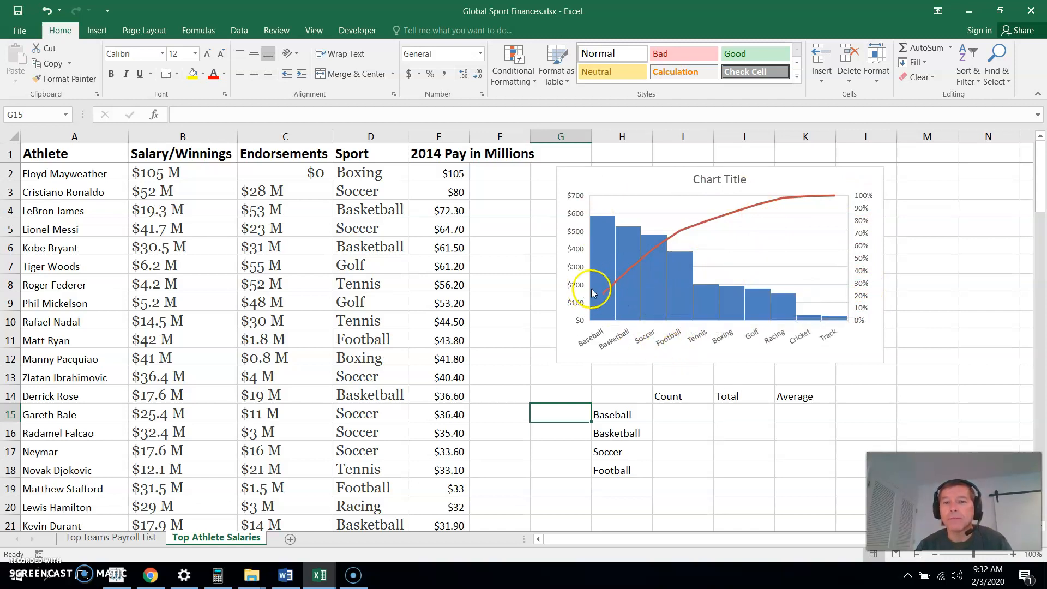
mouse_move(604, 283)
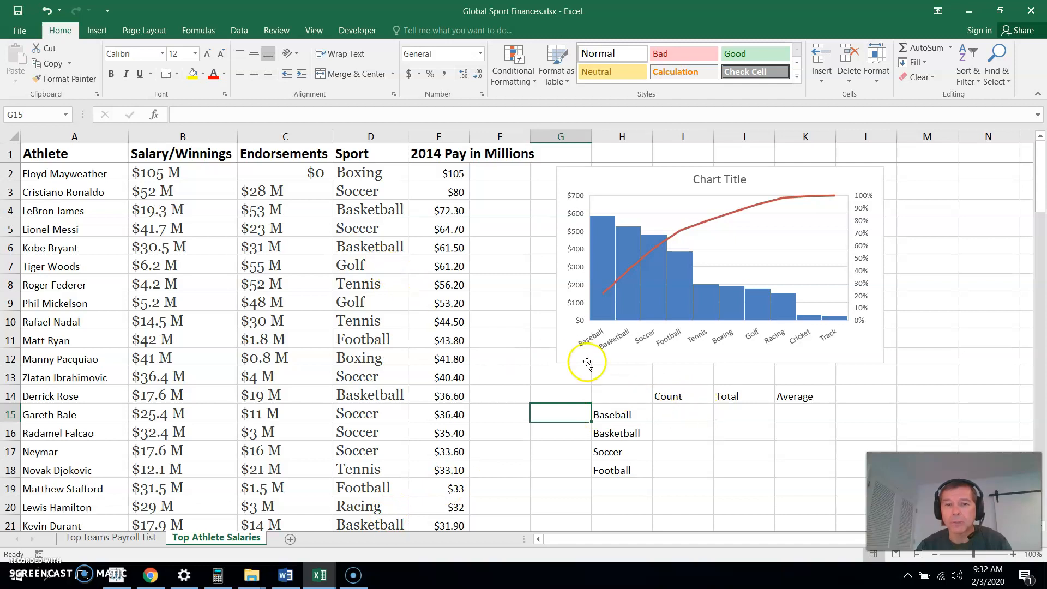
Count the baseball athletes in cell I15 with the formula =countif(D2:D102,"Baseball")
left_click(691, 412)
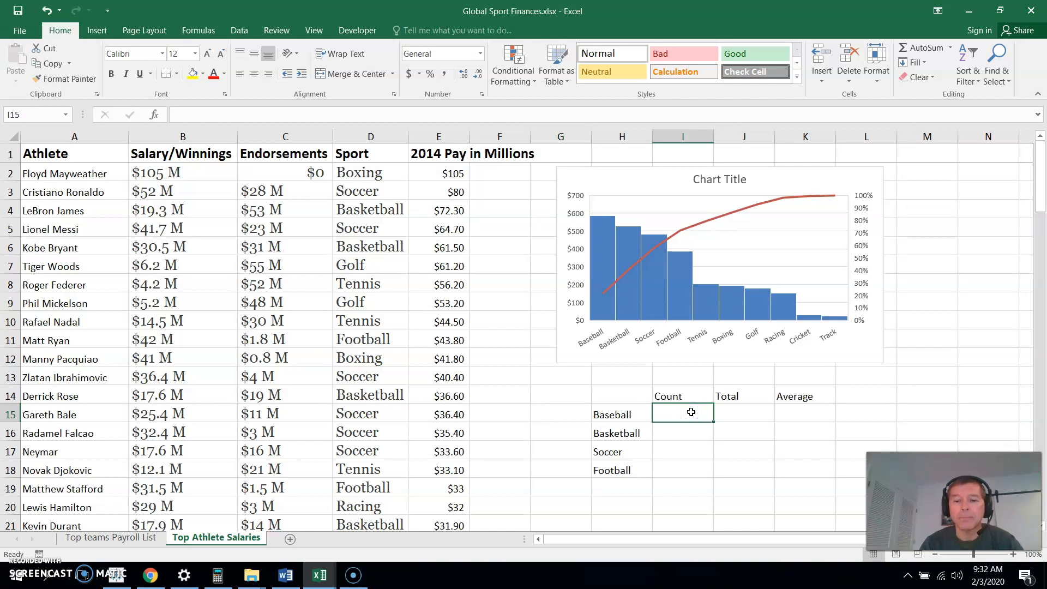
type("=")
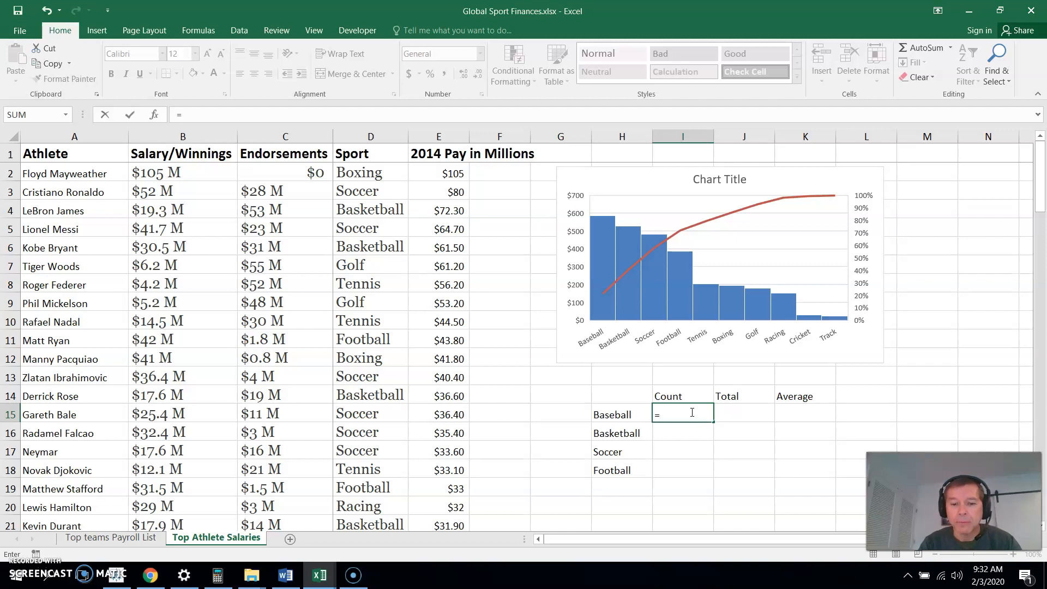
type("count")
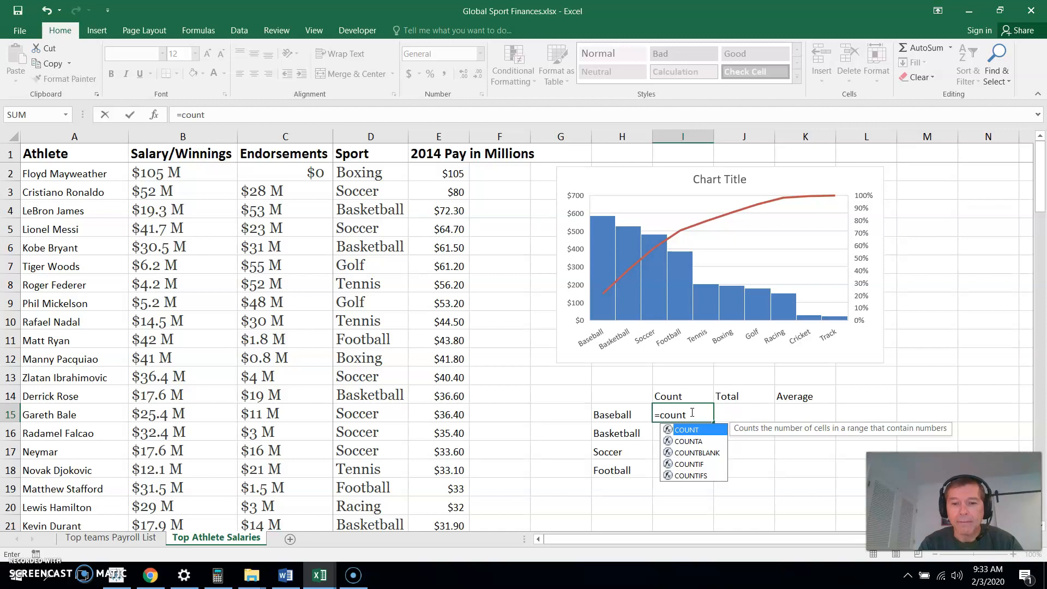
type("if")
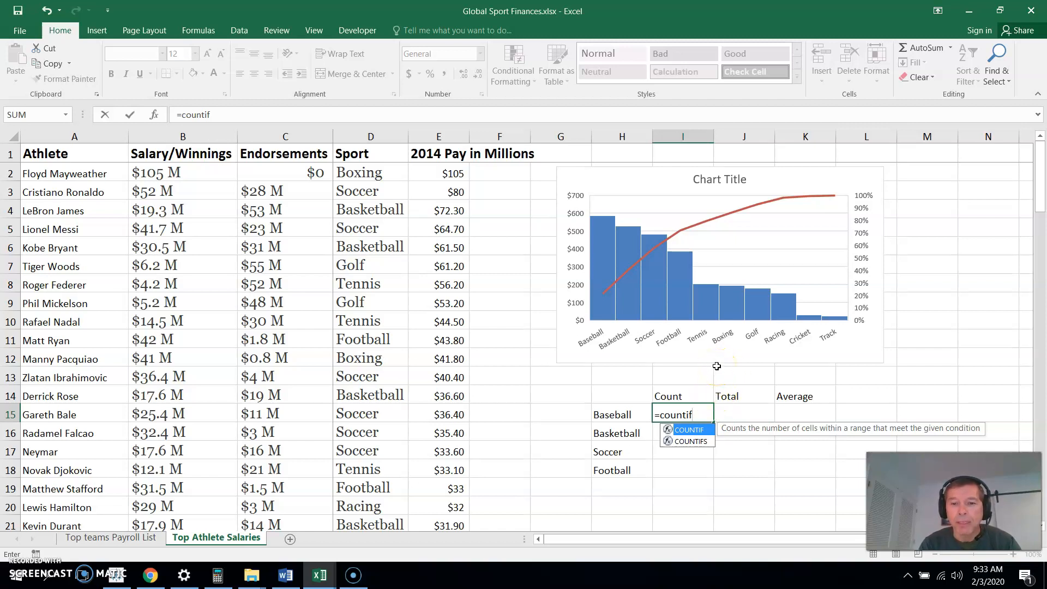
type("(")
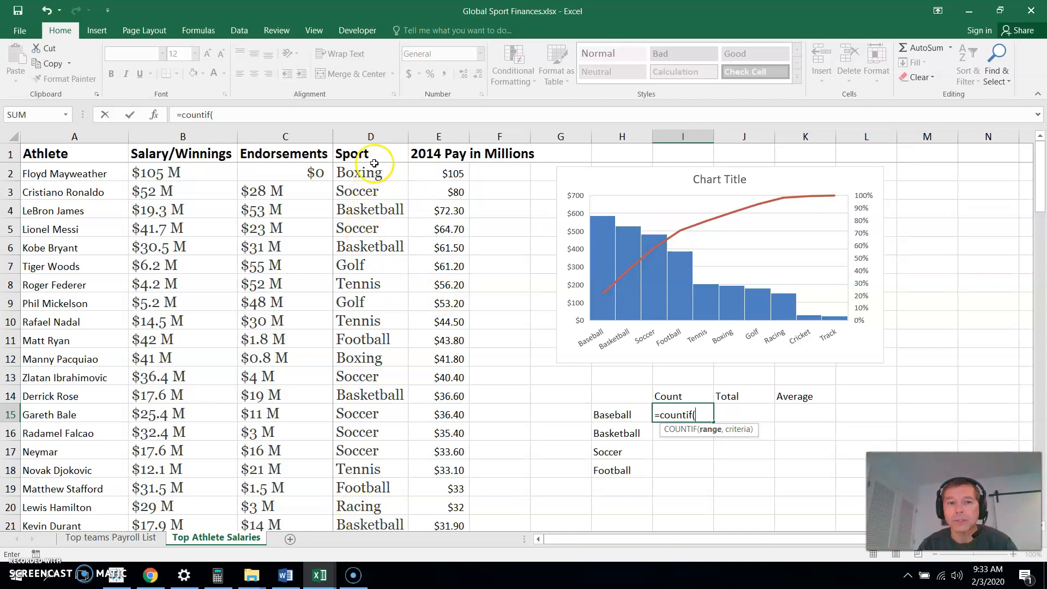
left_click_drag(374, 171, 368, 404)
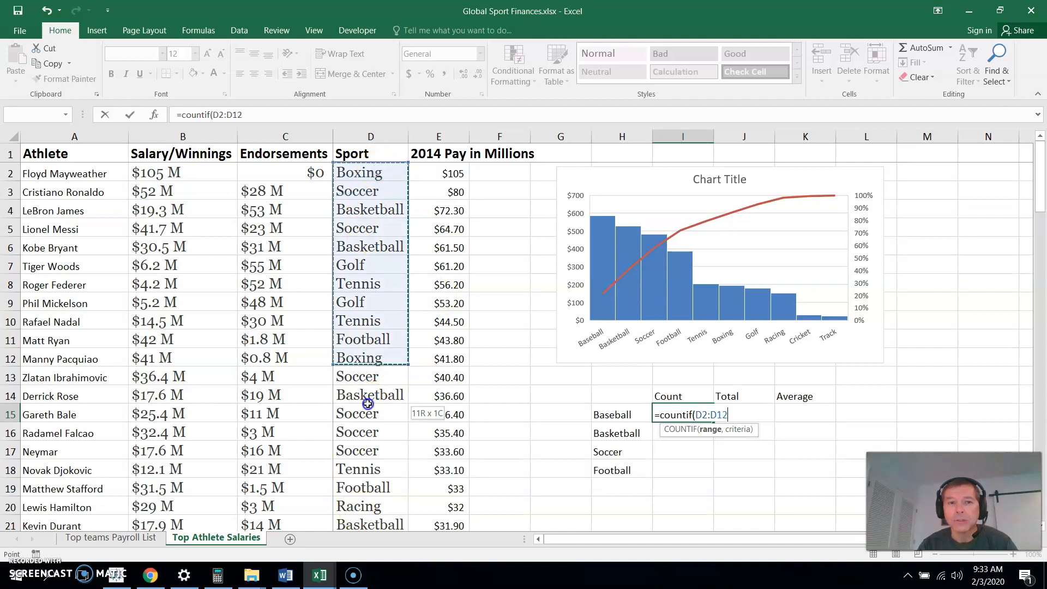
left_click_drag(364, 447, 382, 468)
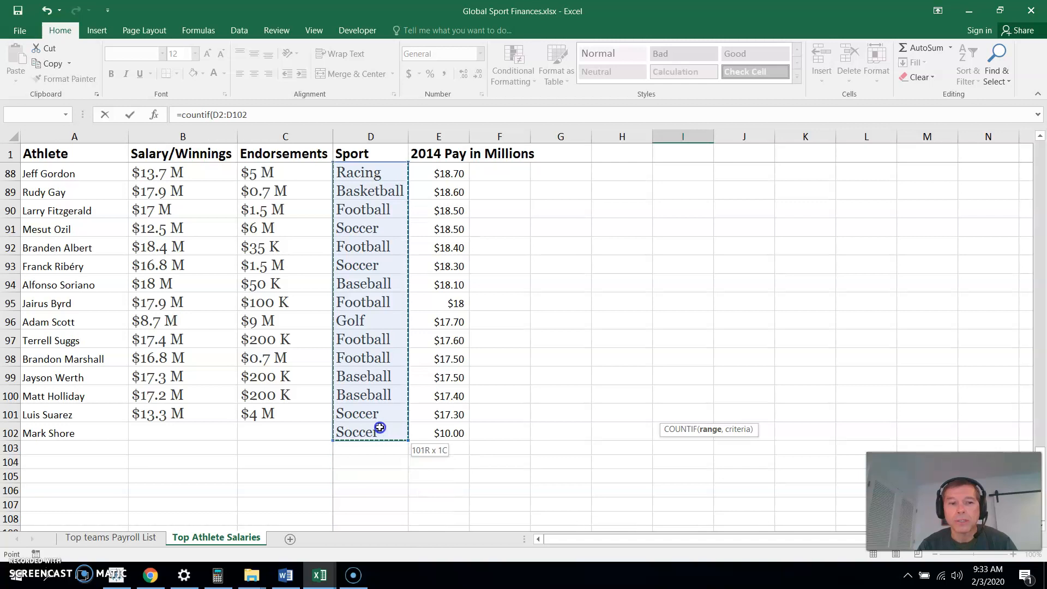
left_click_drag(380, 427, 380, 427)
left_click_drag(1041, 456, 1042, 136)
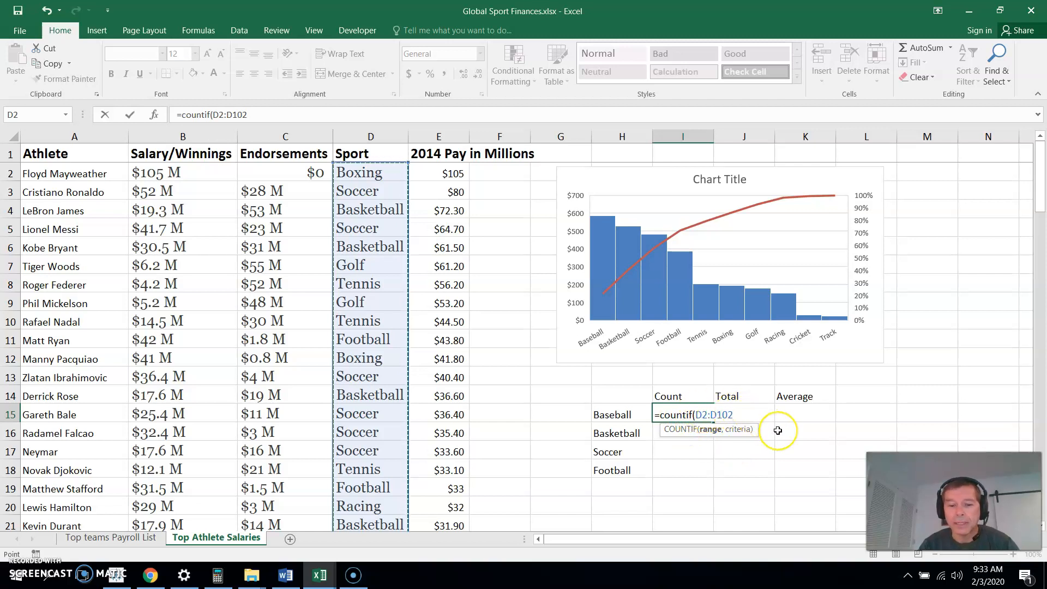
type(",")
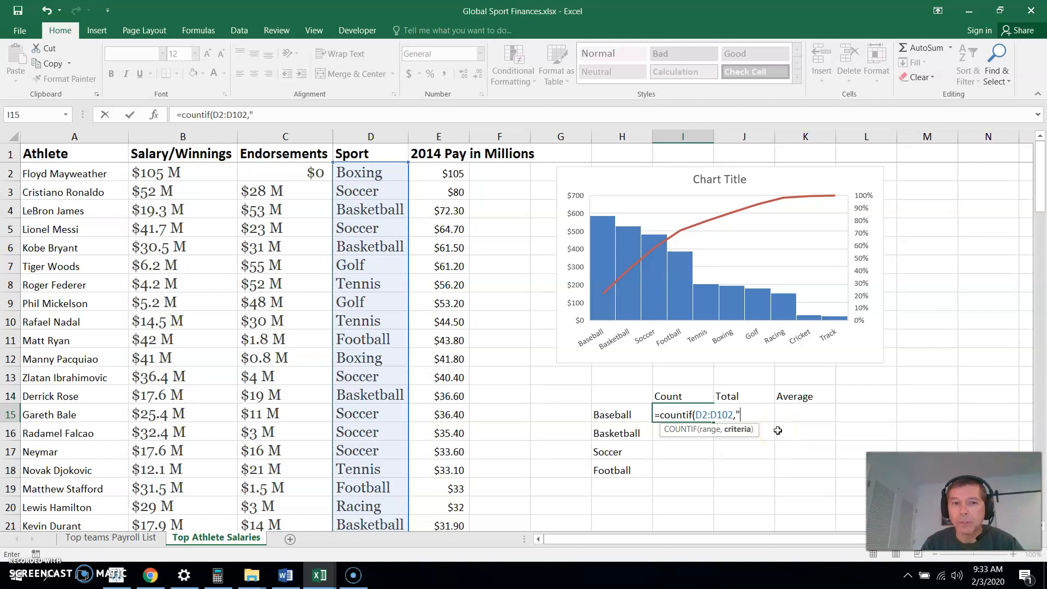
type("\"")
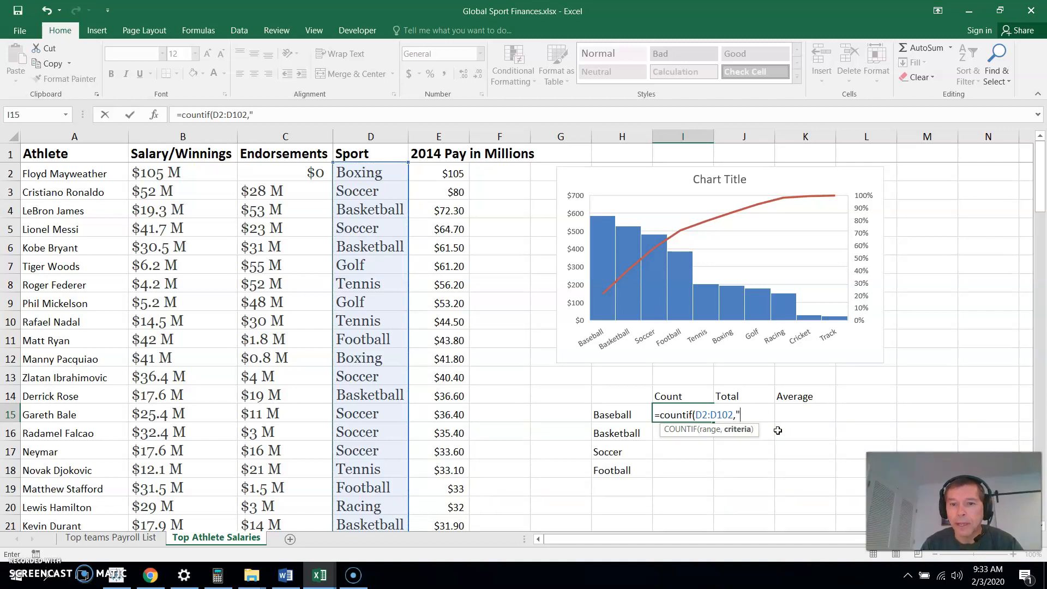
type("Baseball\"")
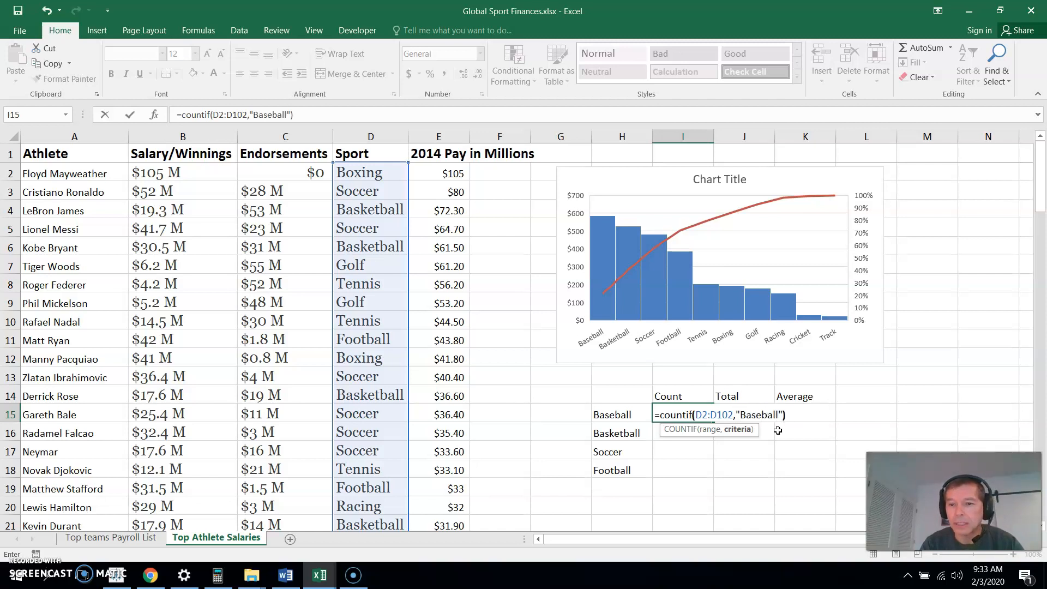
key("Return")
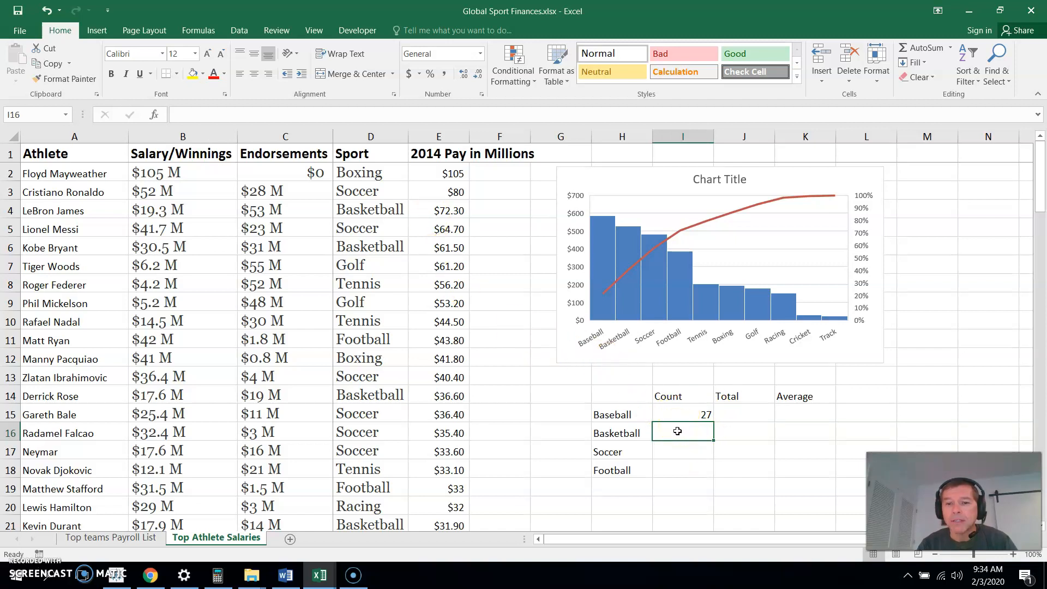
Count the basketball athletes in cell I16 with the formula =countif(D2:D102,"Basketball")
type("=")
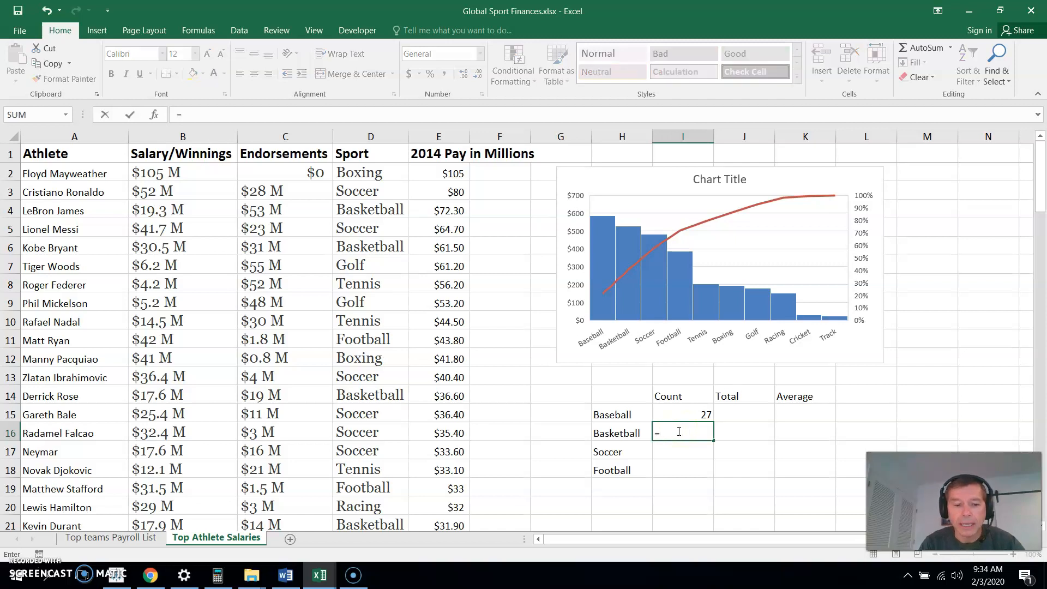
type("countif(")
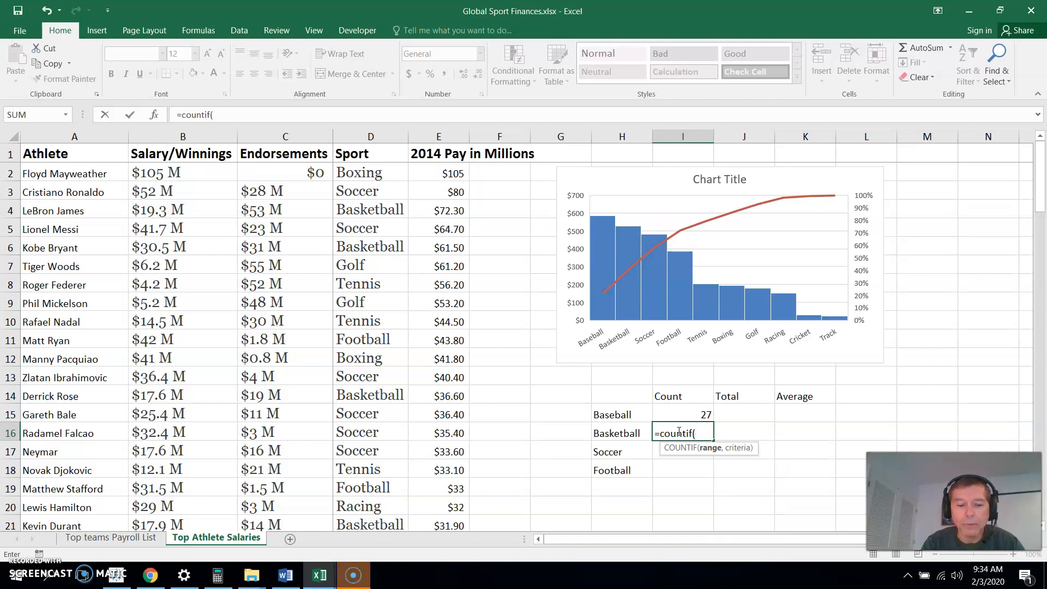
type("D2")
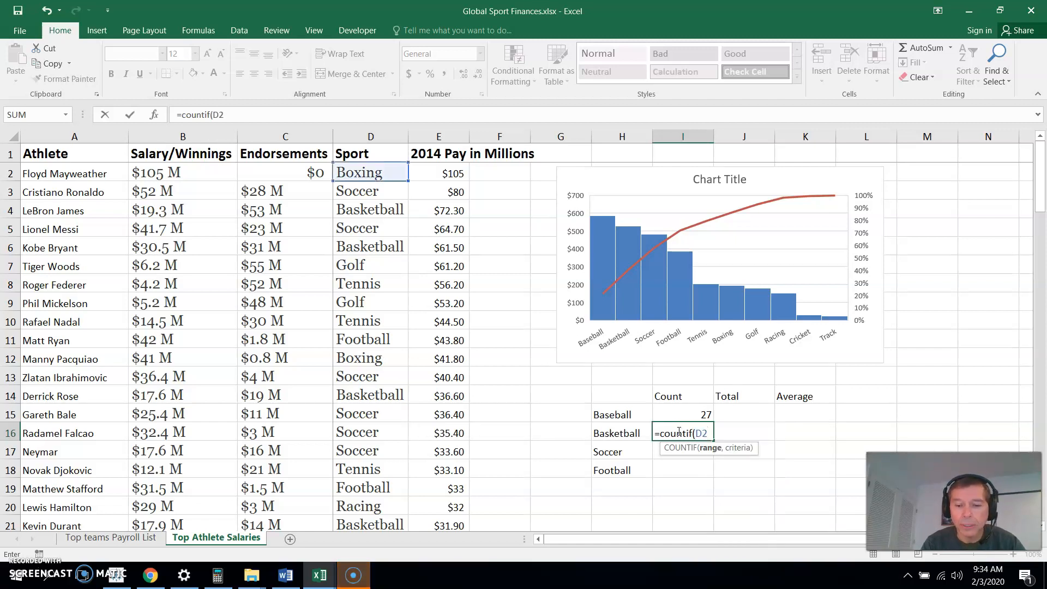
type(":D102")
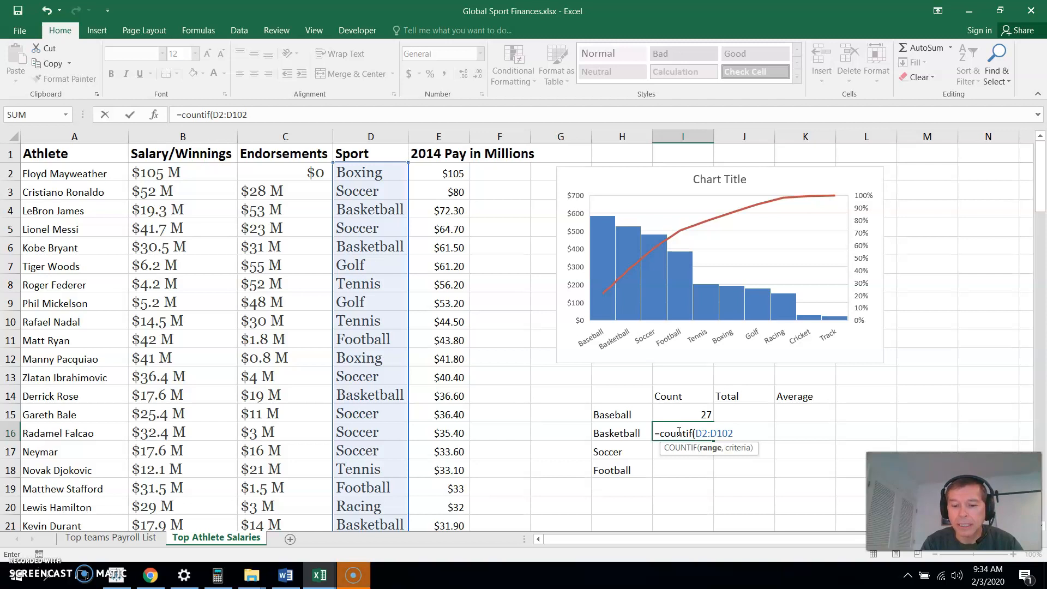
type(",")
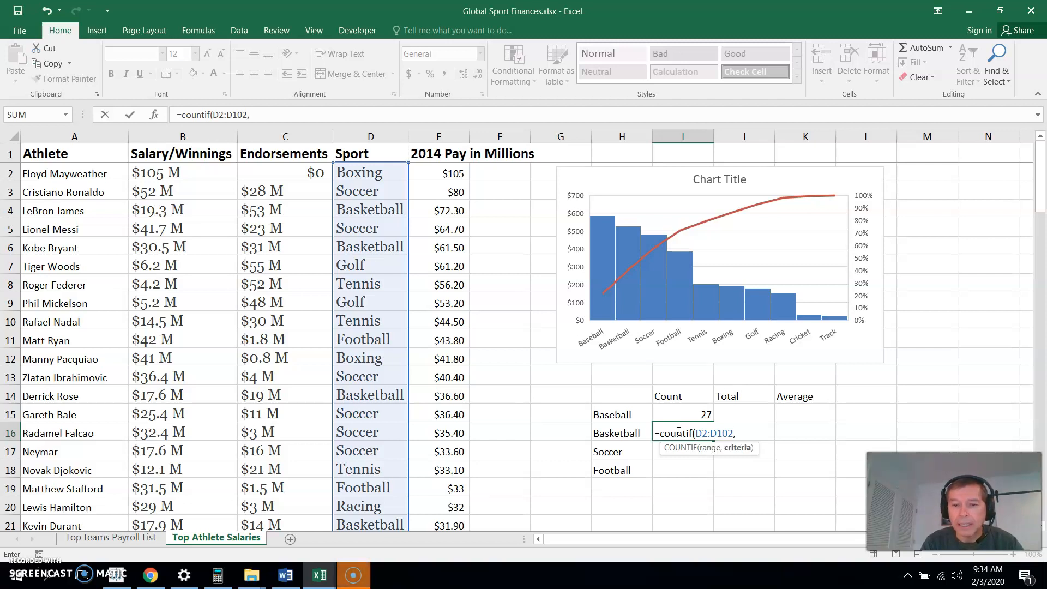
type("\"Basketball")
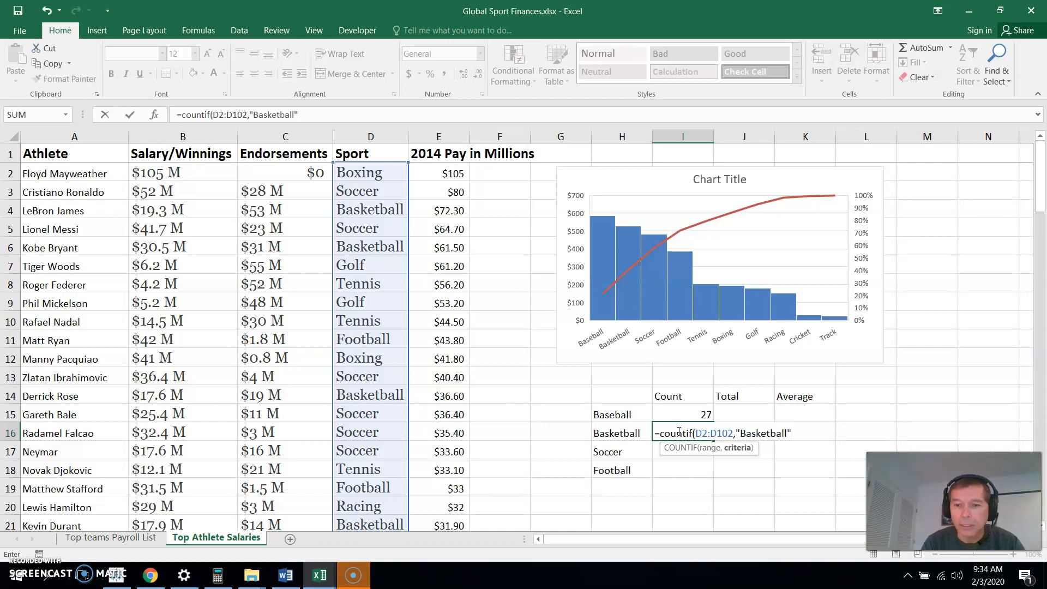
key("Return")
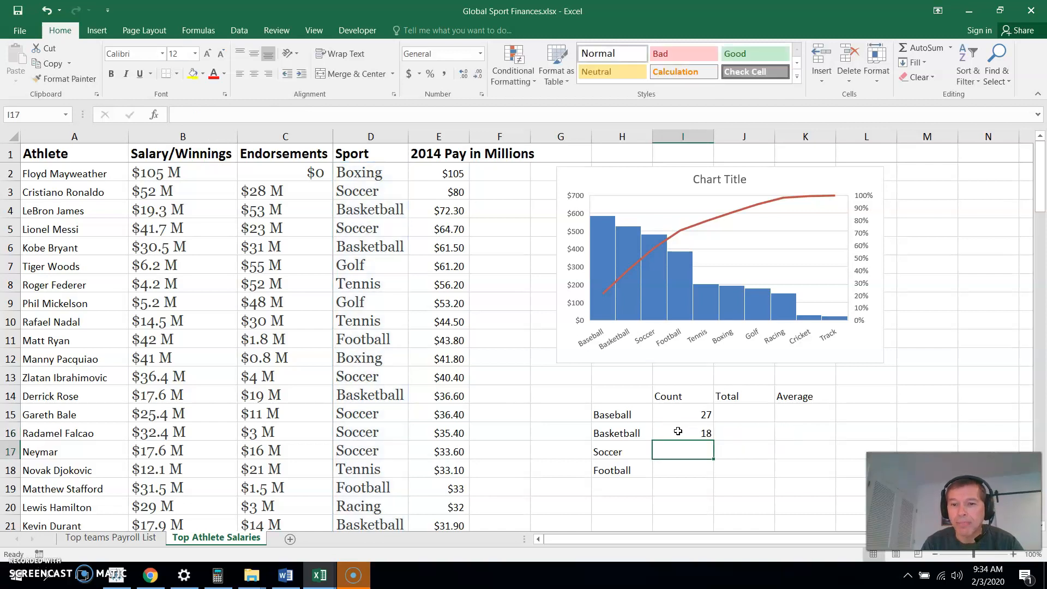
Copy the basketball count formula from I16 down to I17:I18 and check the range it uses in the Soccer row
left_click(679, 432)
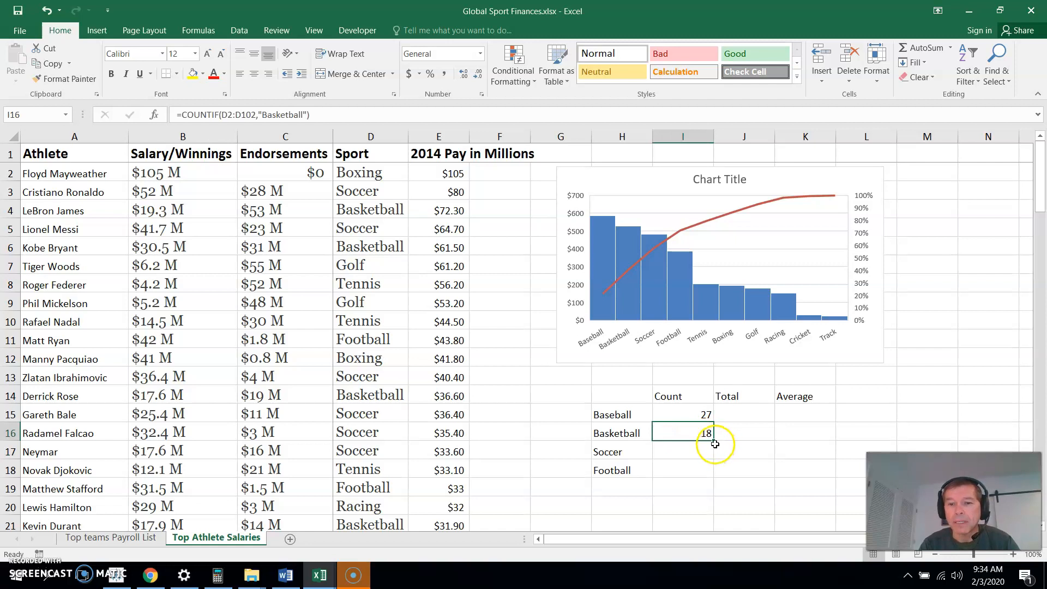
left_click_drag(714, 439, 714, 472)
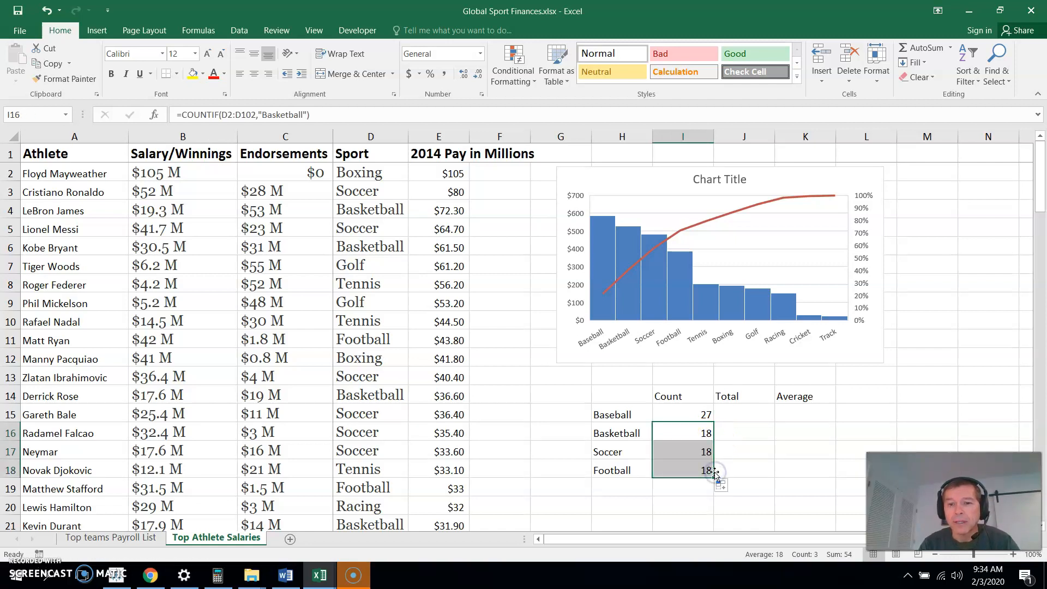
left_click(693, 450)
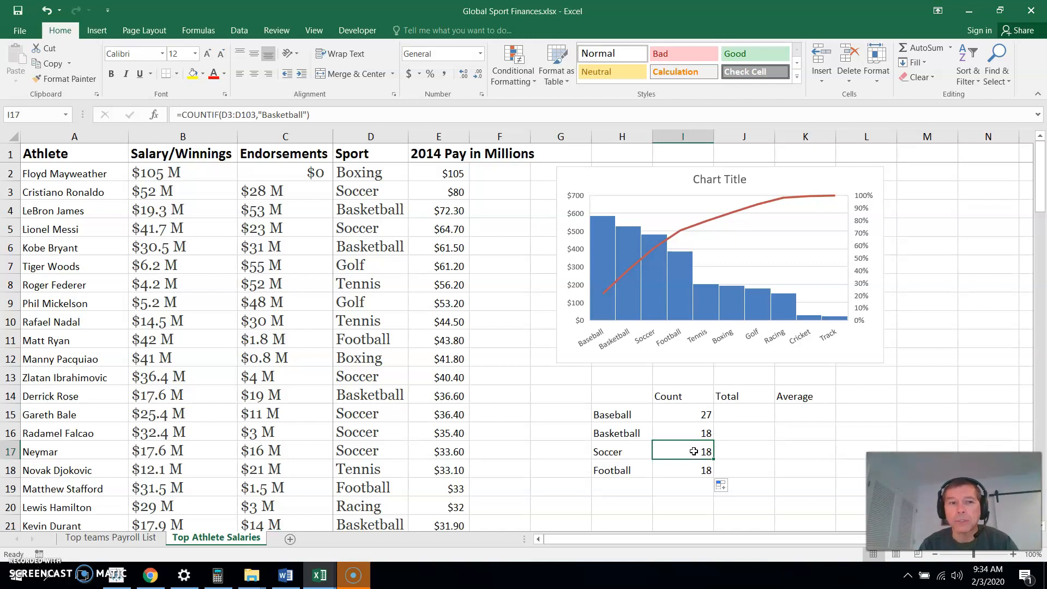
left_click(229, 117)
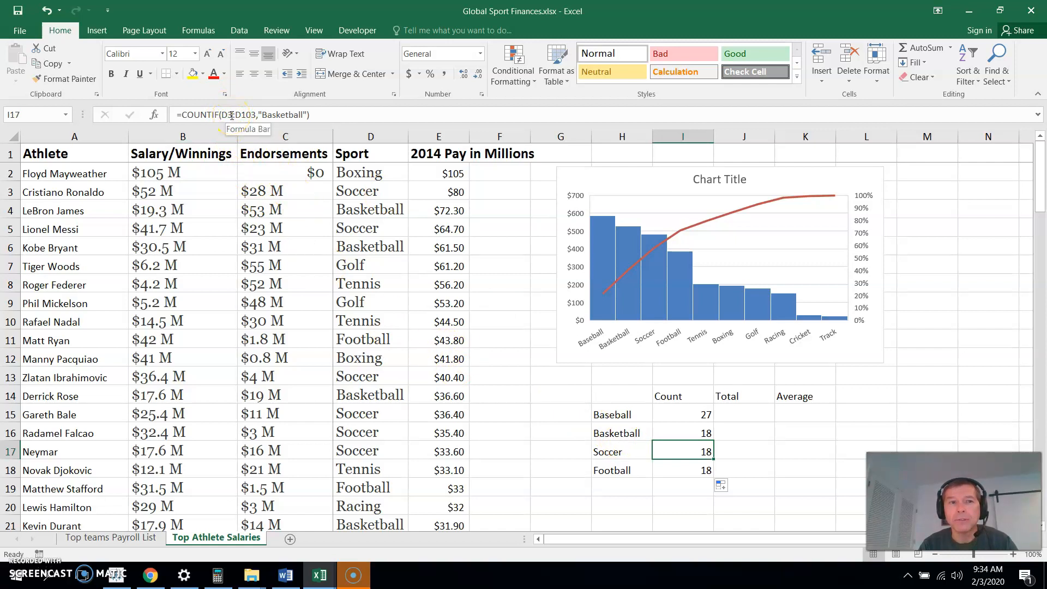
left_click(231, 115)
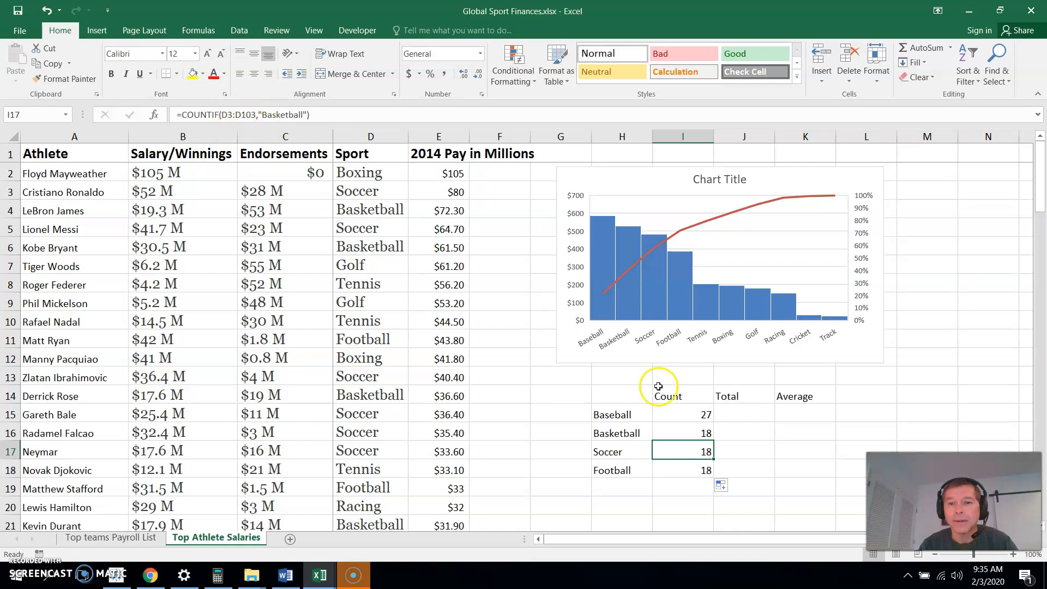
Correct the range in the Soccer count formula in I17 to D2:D102
double_click(700, 452)
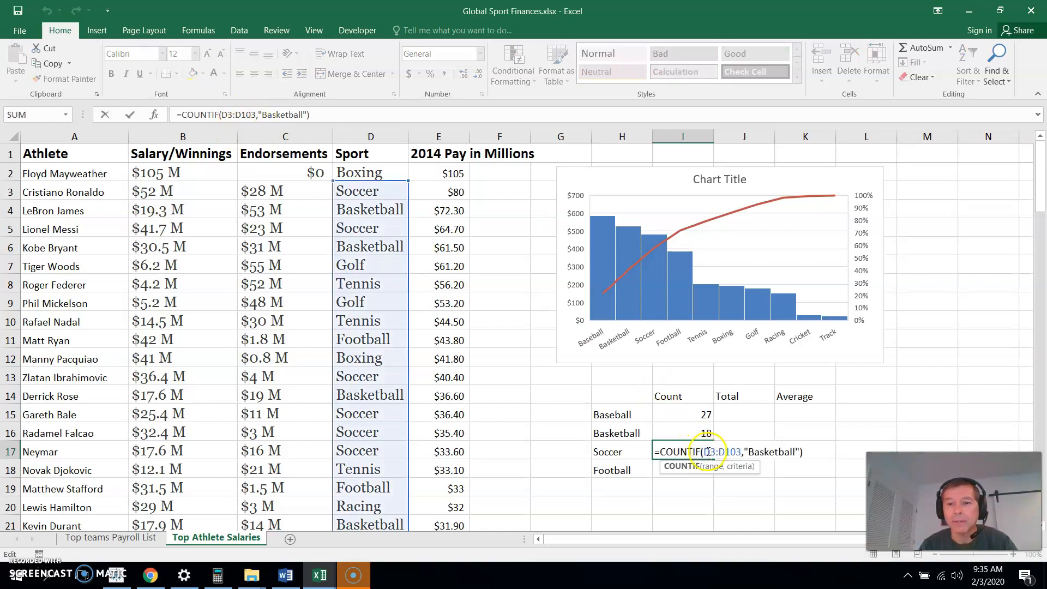
left_click(714, 452)
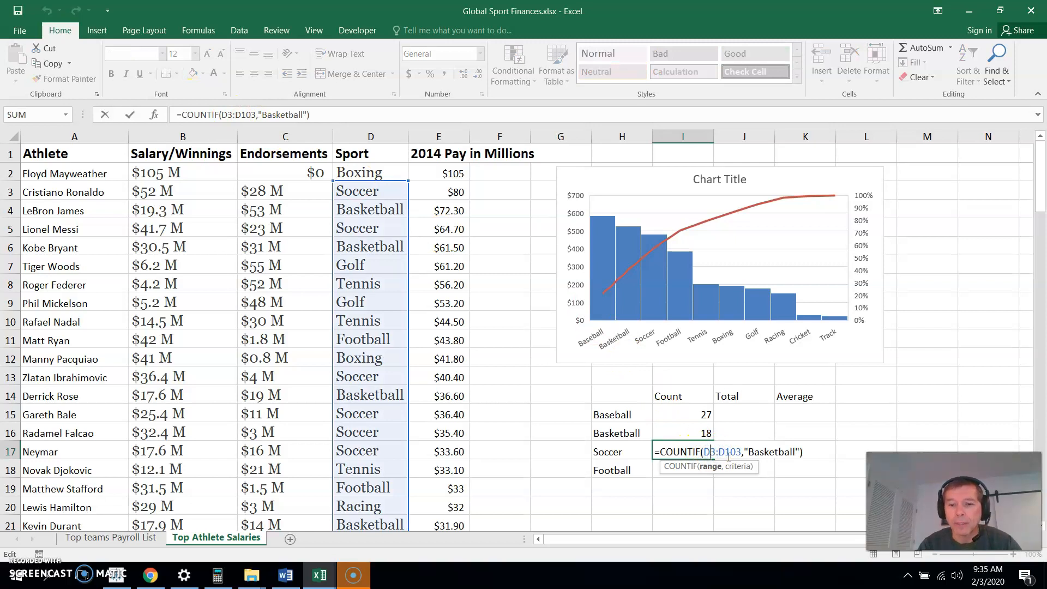
key("BackSpace")
type("2")
key("BackSpace")
type("2")
key("Right")
key("Right")
key("Right")
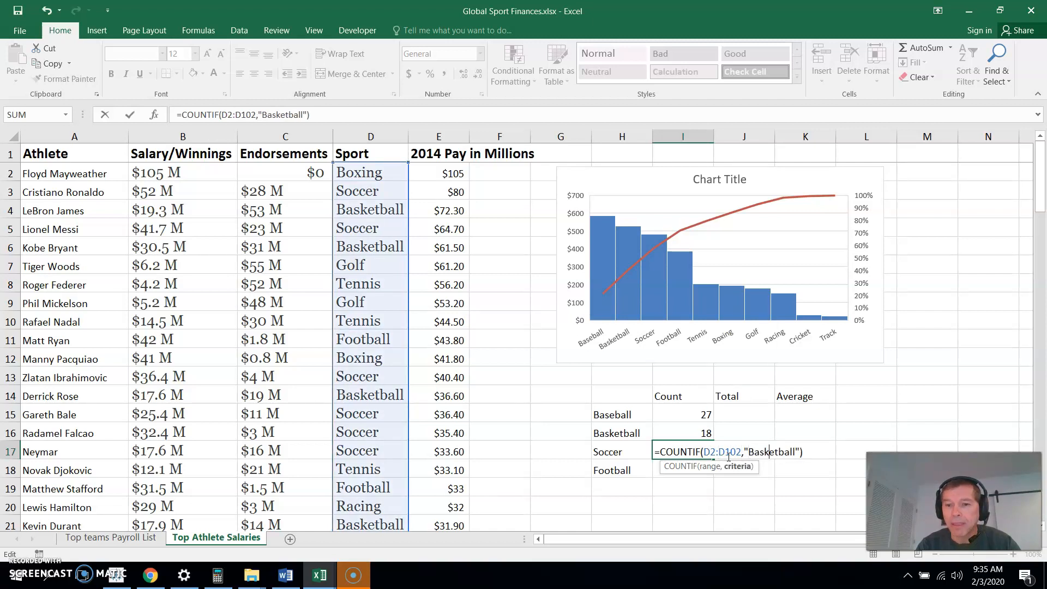
Replace the criterion in I17's COUNTIF formula with "Soccer"
key("BackSpace")
key("BackSpace")
key("BackSpace")
key("BackSpace")
key("BackSpace")
key("BackSpace")
key("BackSpace")
key("BackSpace")
key("BackSpace")
key("BackSpace")
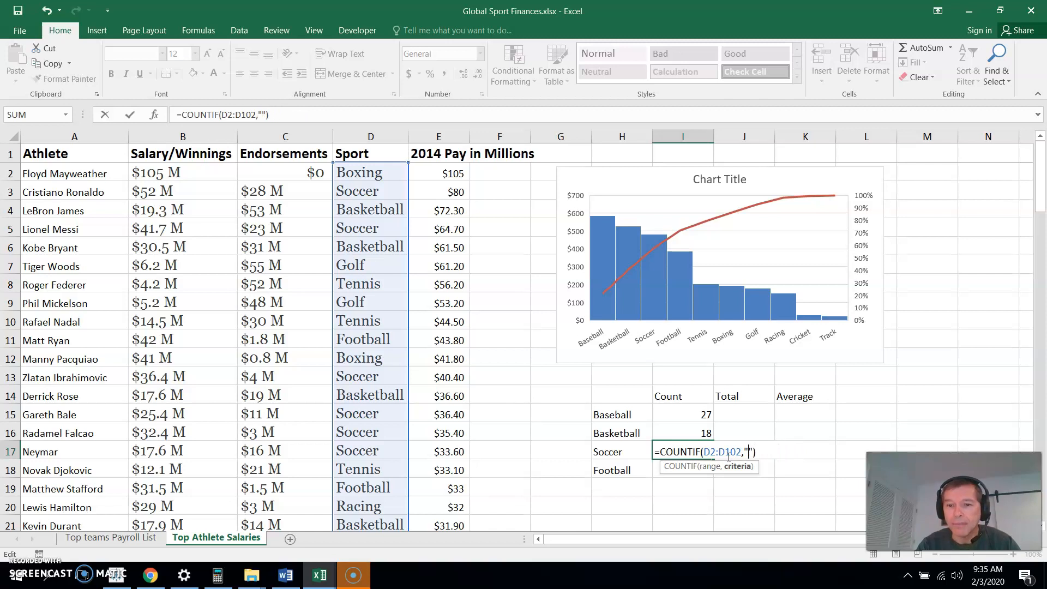
type("So")
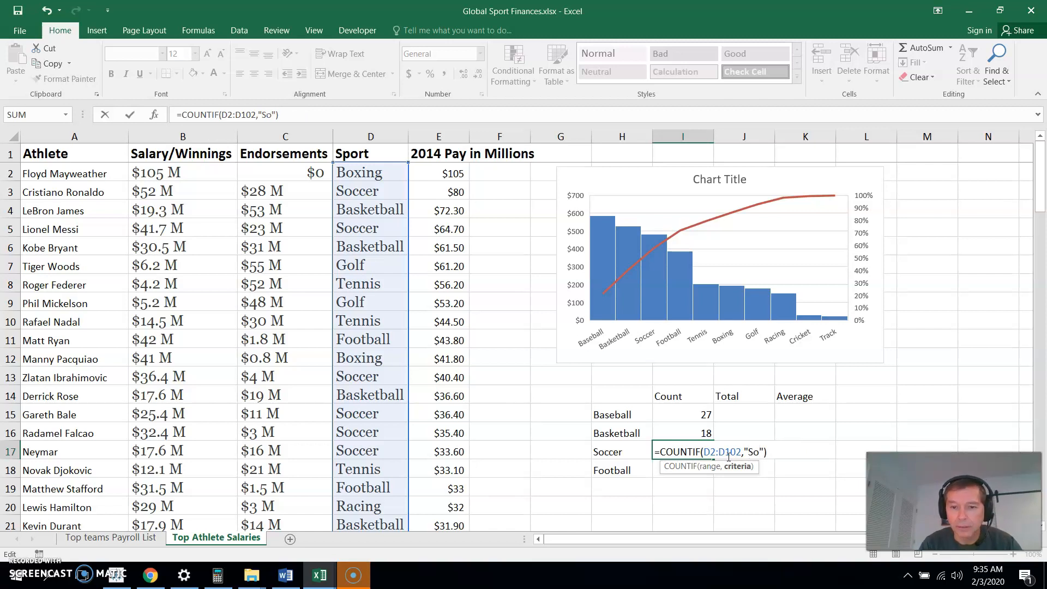
type("ccer")
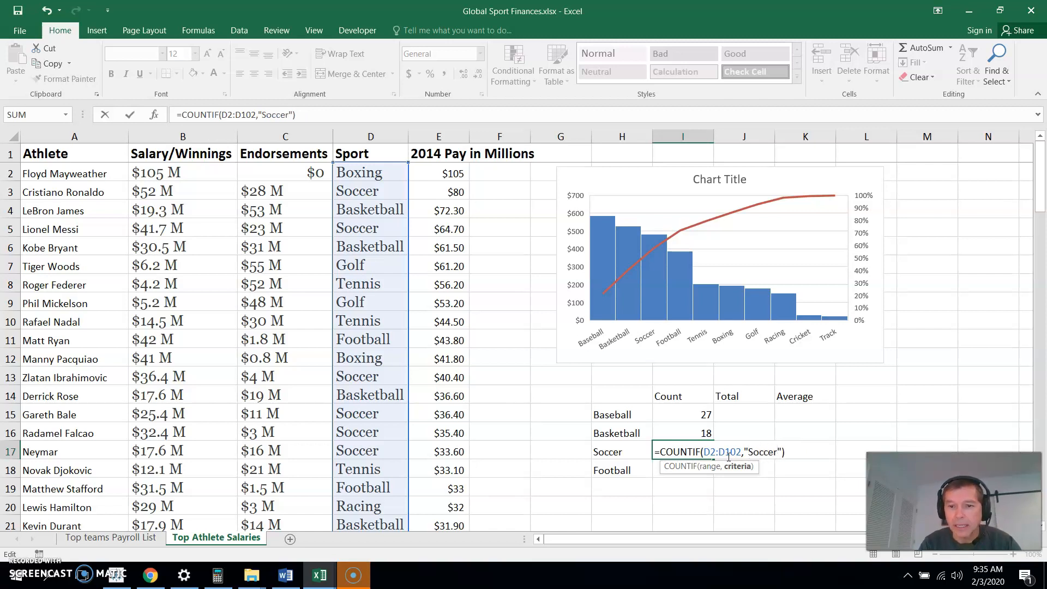
key("Return")
Correct the range in the Football count formula in I18 to D2:D102
left_click(701, 472)
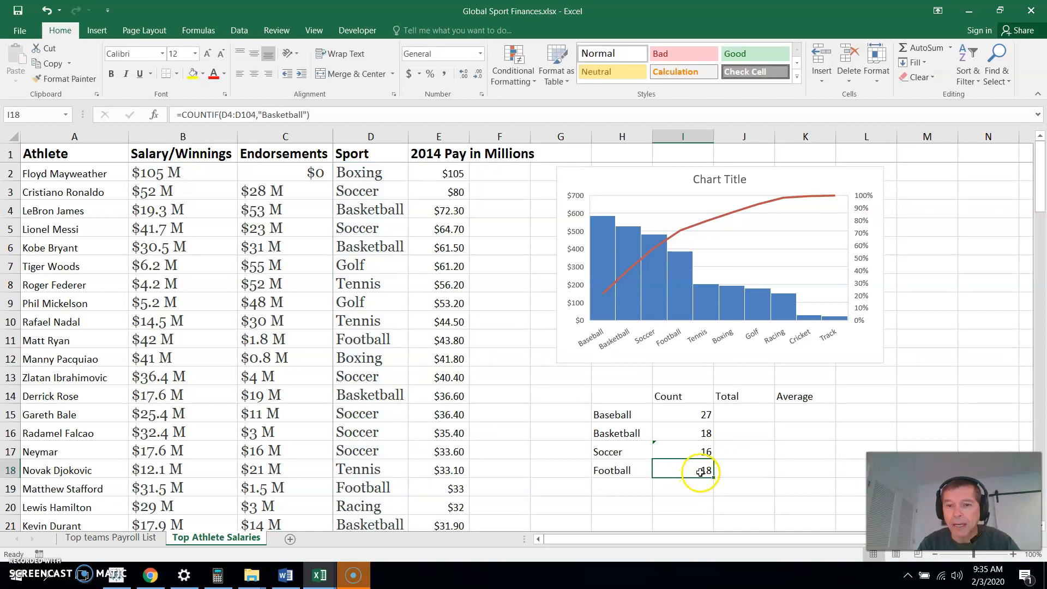
double_click(700, 473)
double_click(713, 472)
type("D2")
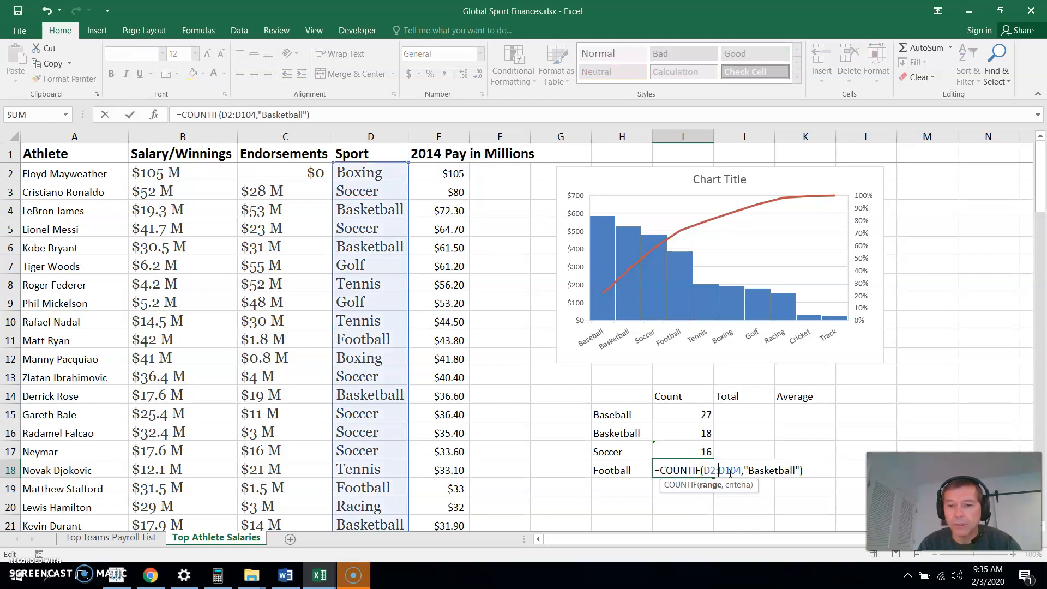
key("BackSpace")
type("2")
Replace the criterion in I18's COUNTIF formula with "Football"
key("BackSpace")
key("BackSpace")
key("BackSpace")
key("BackSpace")
key("BackSpace")
key("BackSpace")
key("BackSpace")
key("BackSpace")
key("BackSpace")
key("BackSpace")
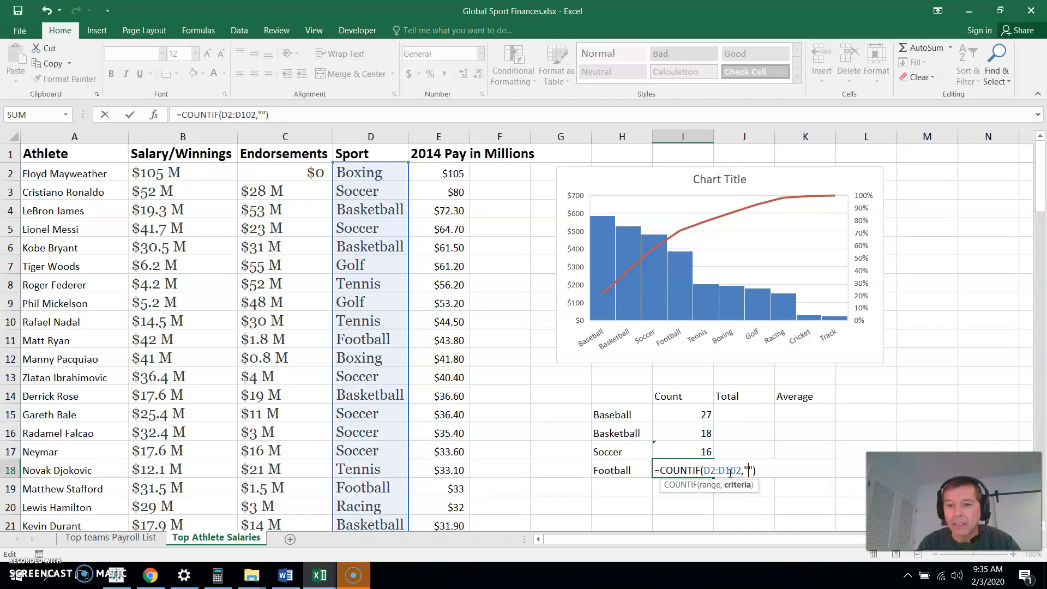
type("Foot")
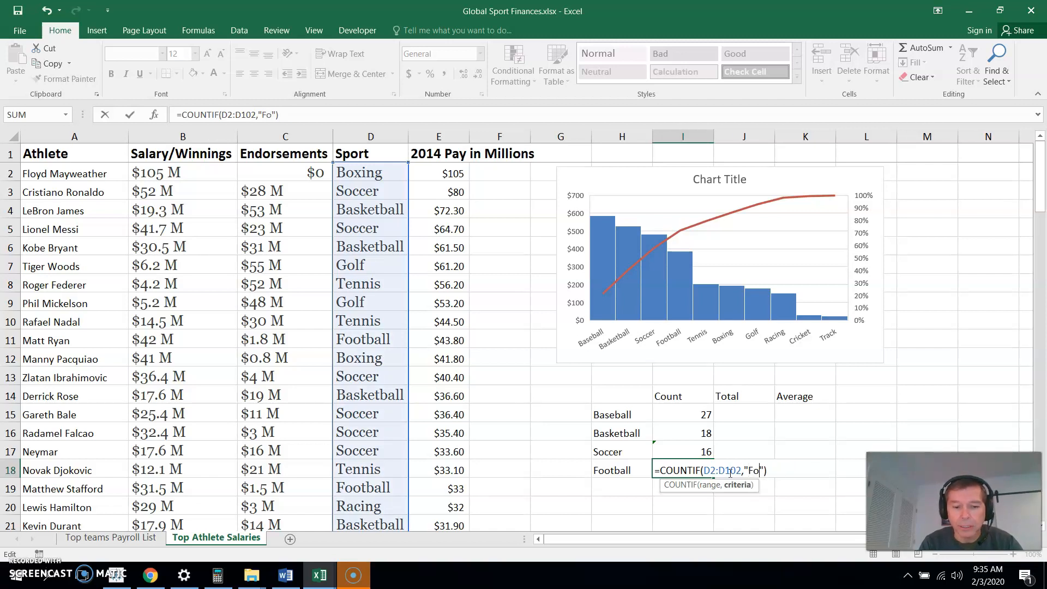
type("ball")
key("Return")
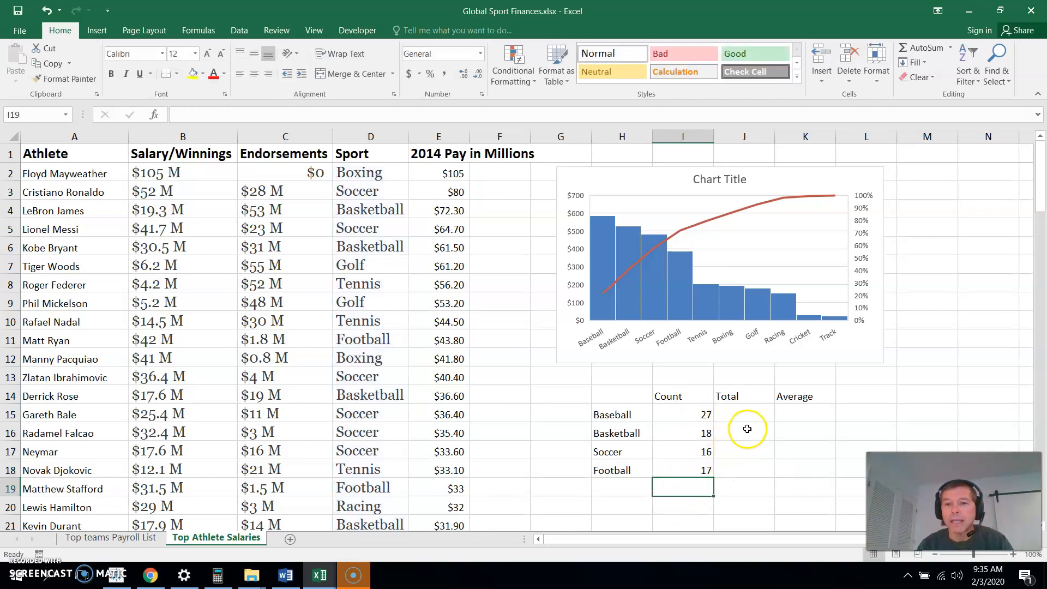
Enter a SUMIF formula in the Baseball Total cell J15, using range D2:D102, criterion "Baseball" and sum range E2:E102
left_click(739, 410)
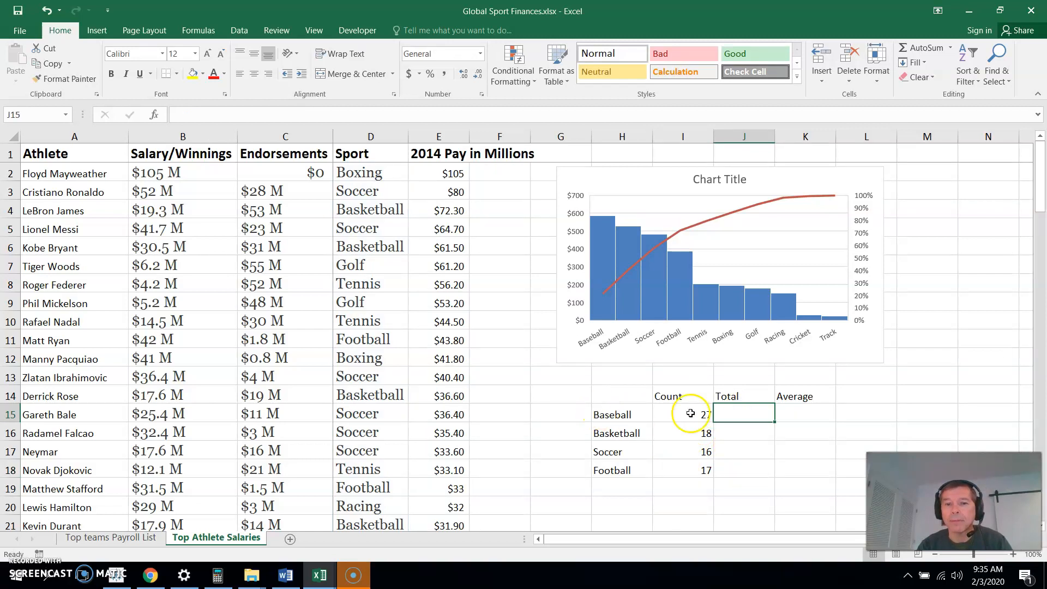
mouse_move(606, 276)
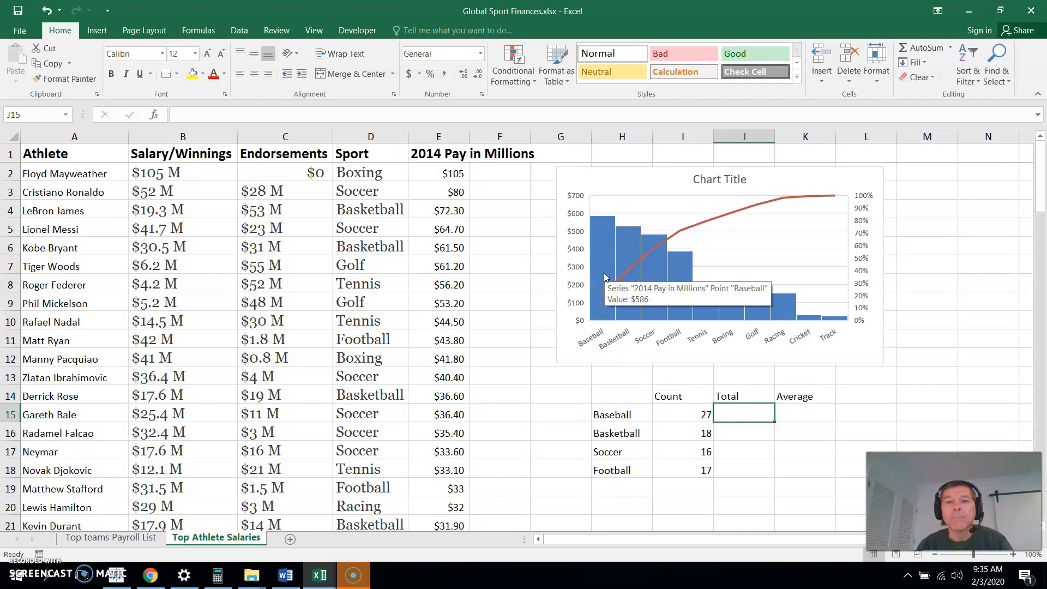
left_click(736, 413)
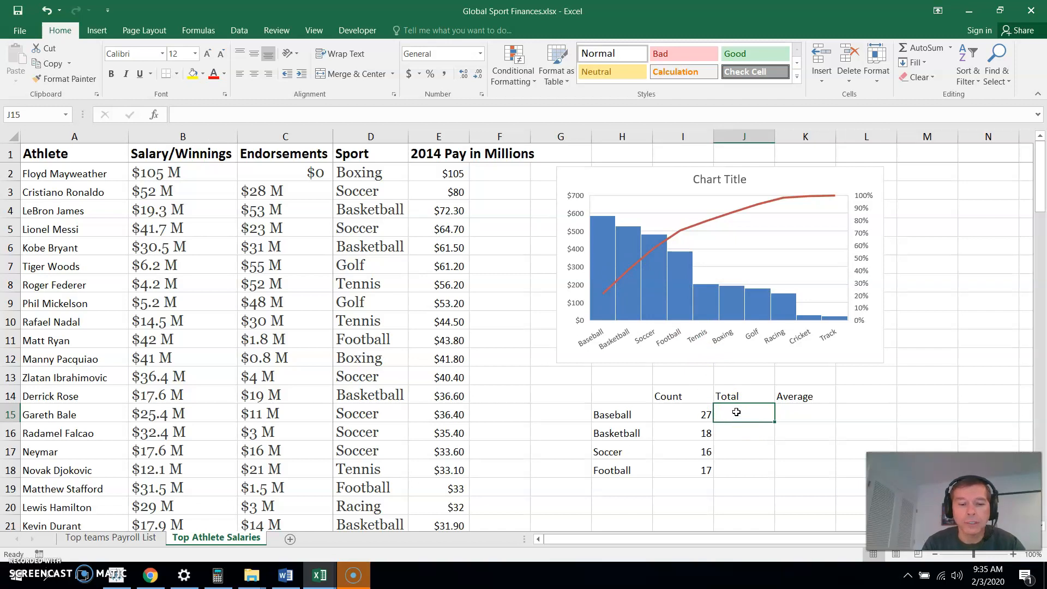
type("=")
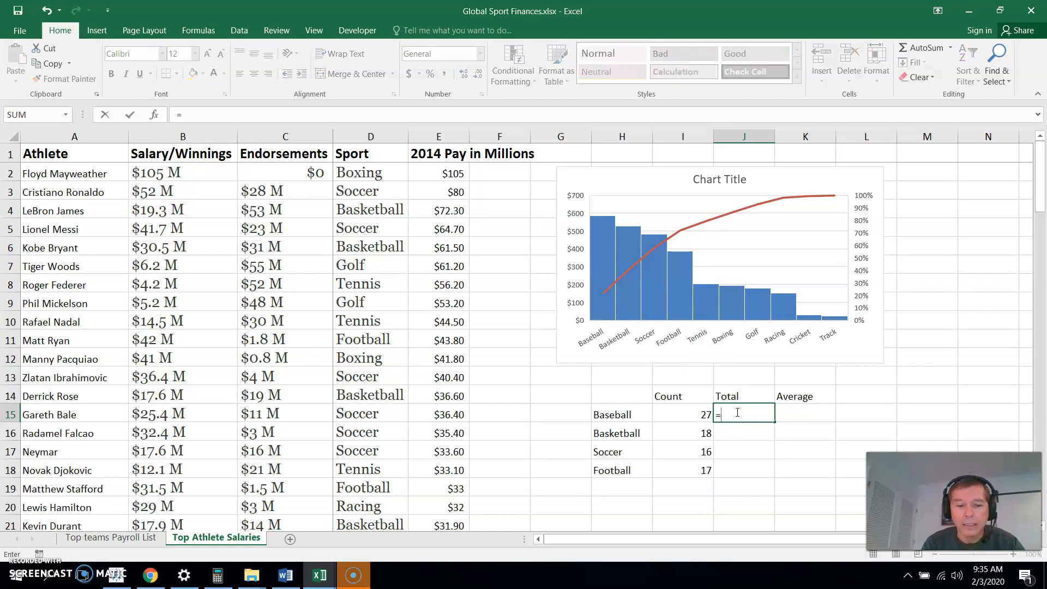
type("sumif")
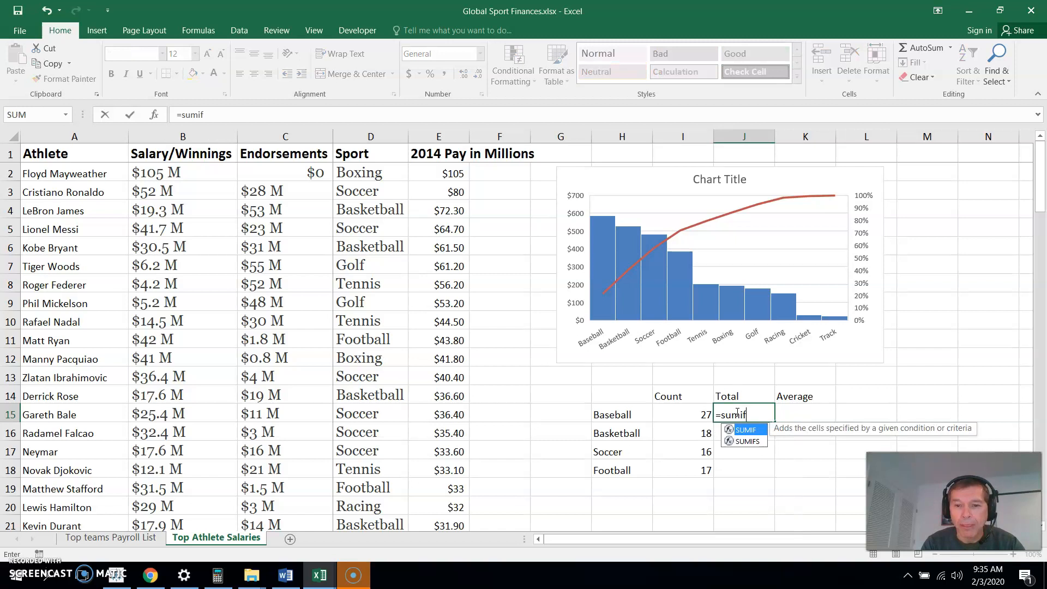
type("(")
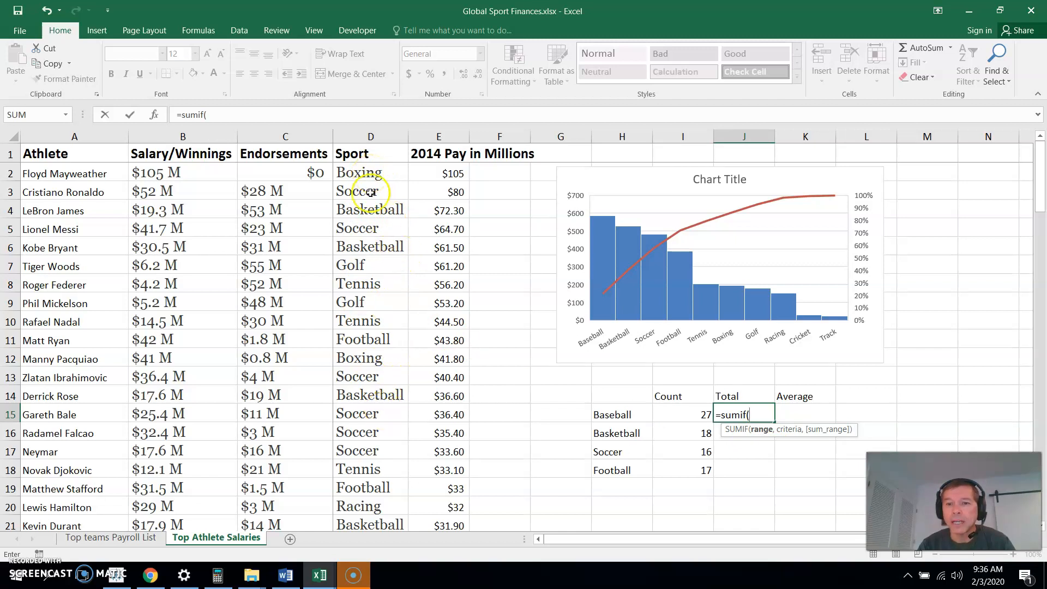
type("D")
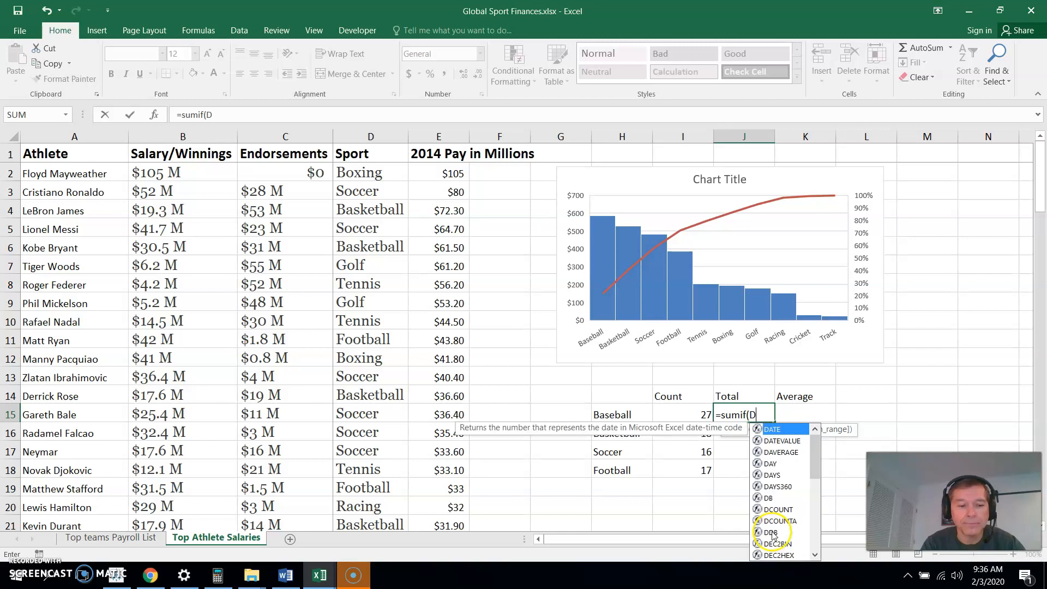
type("2:D")
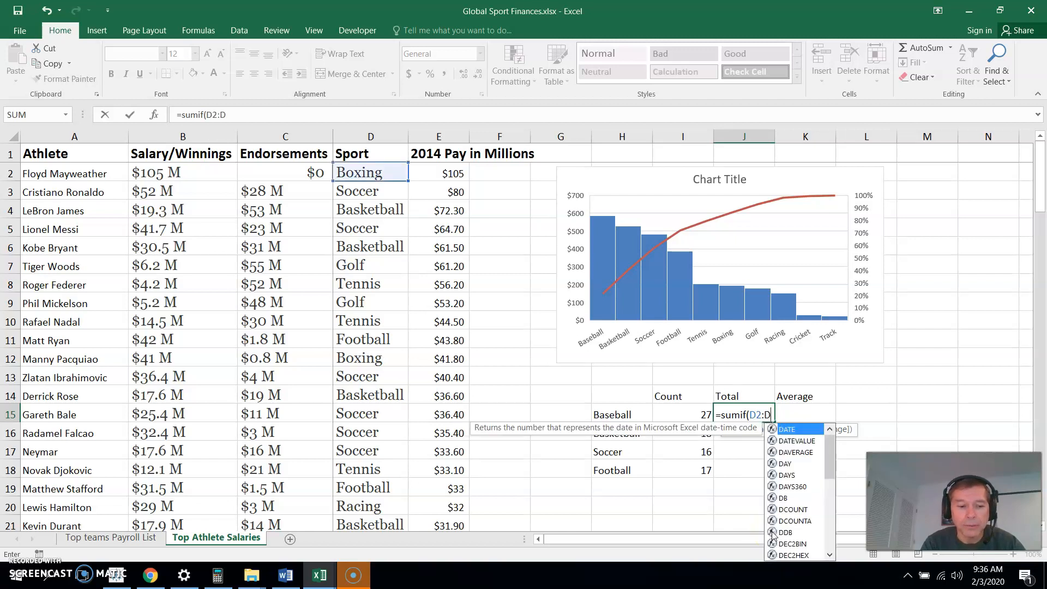
type("102,")
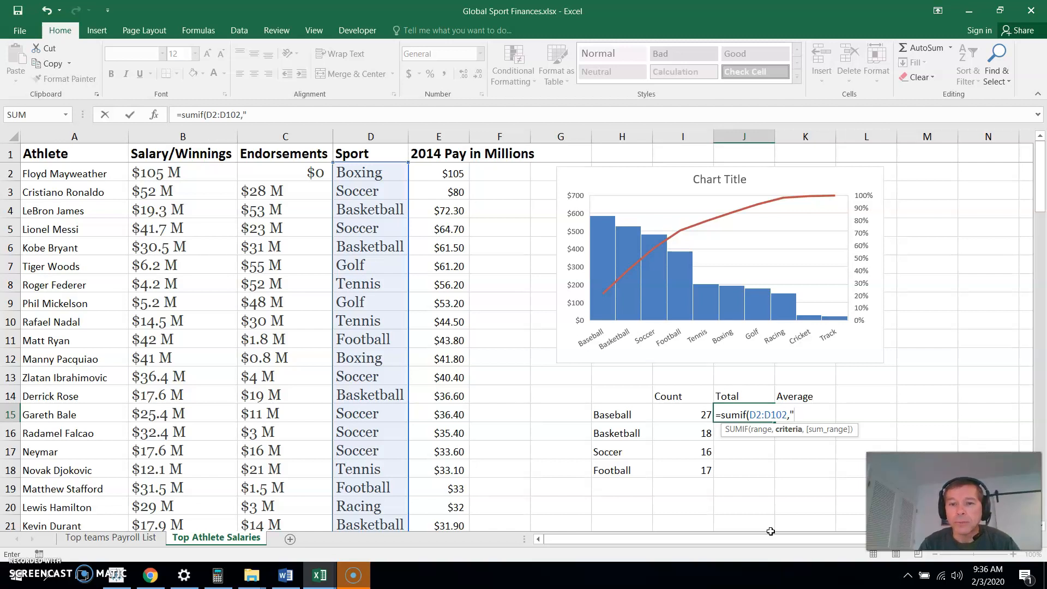
type("\"Baseball")
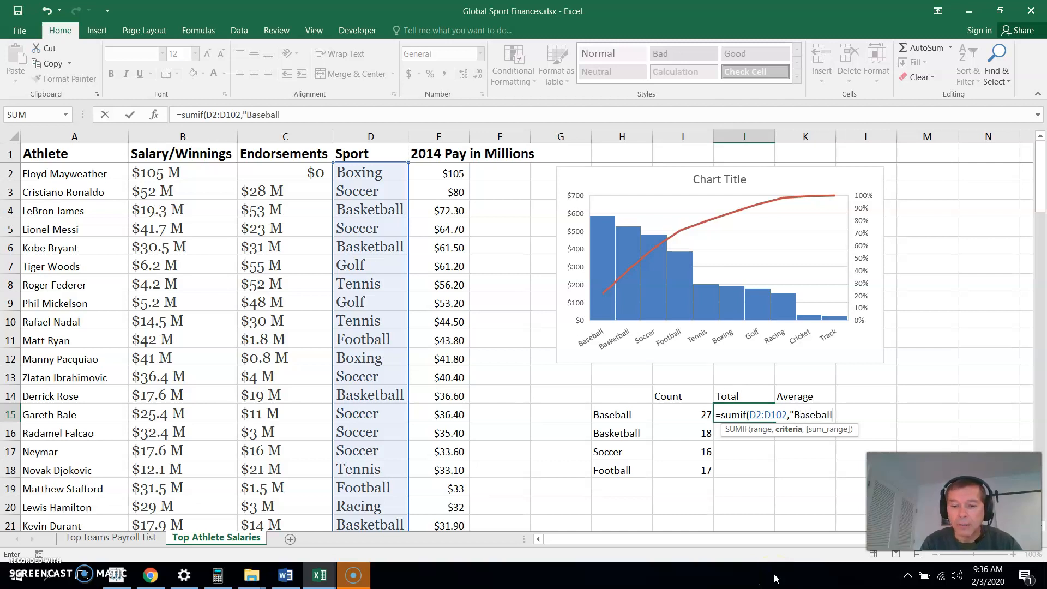
type("\",")
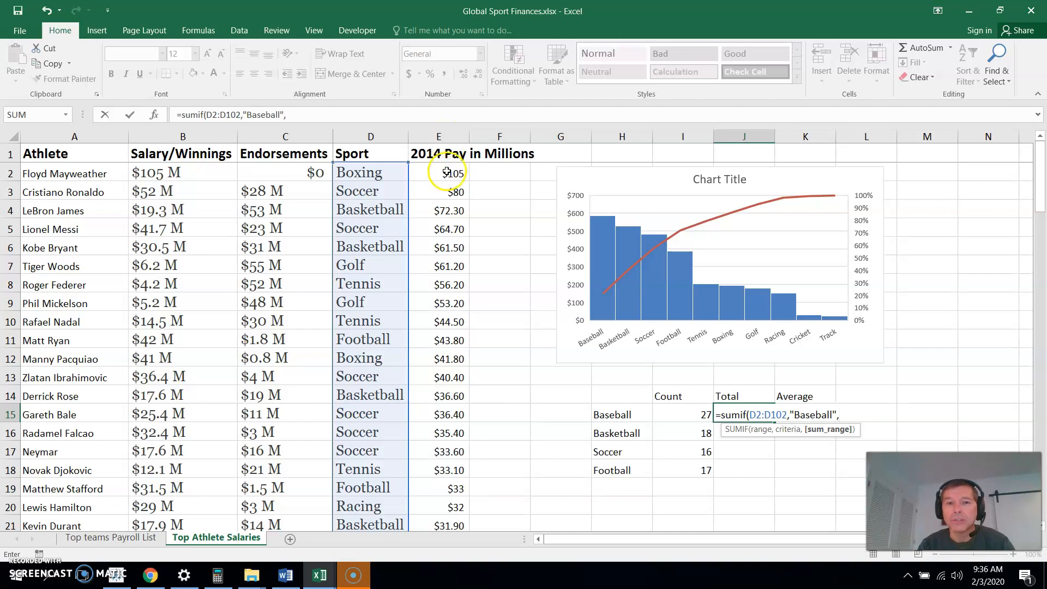
type("E2:E102")
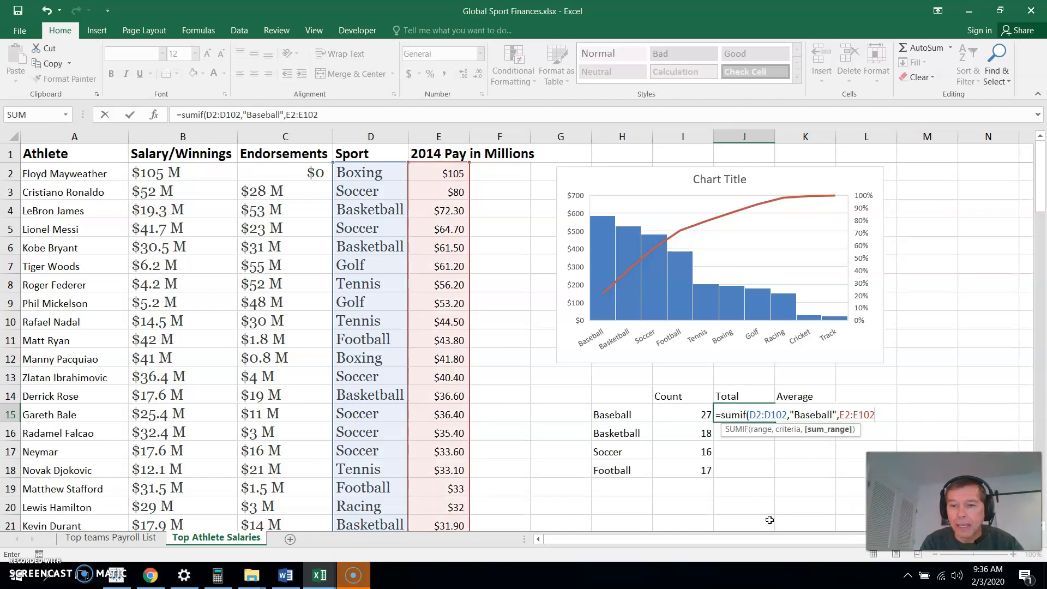
type(")")
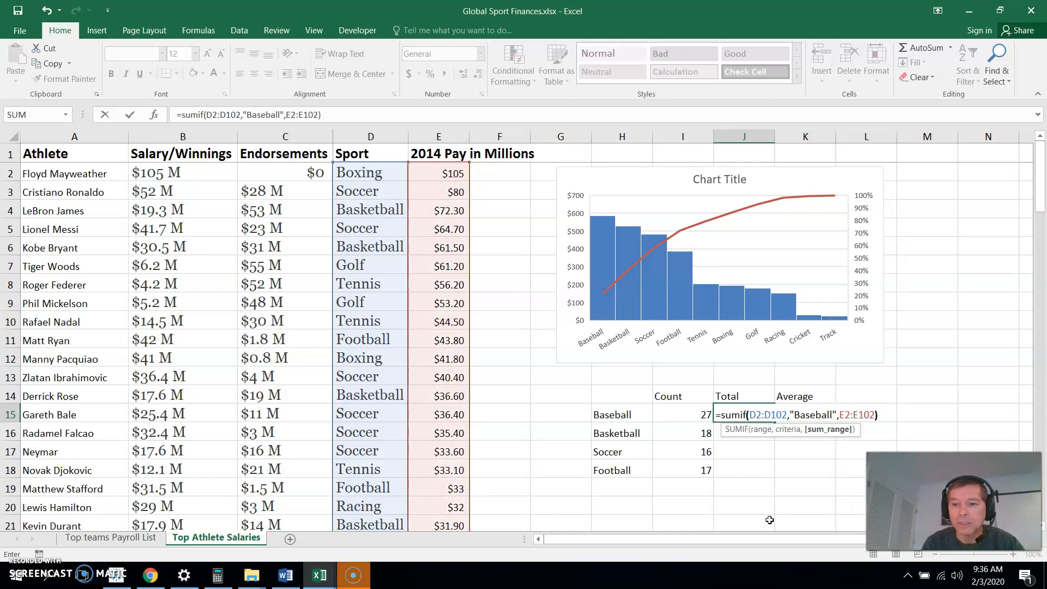
key("Return")
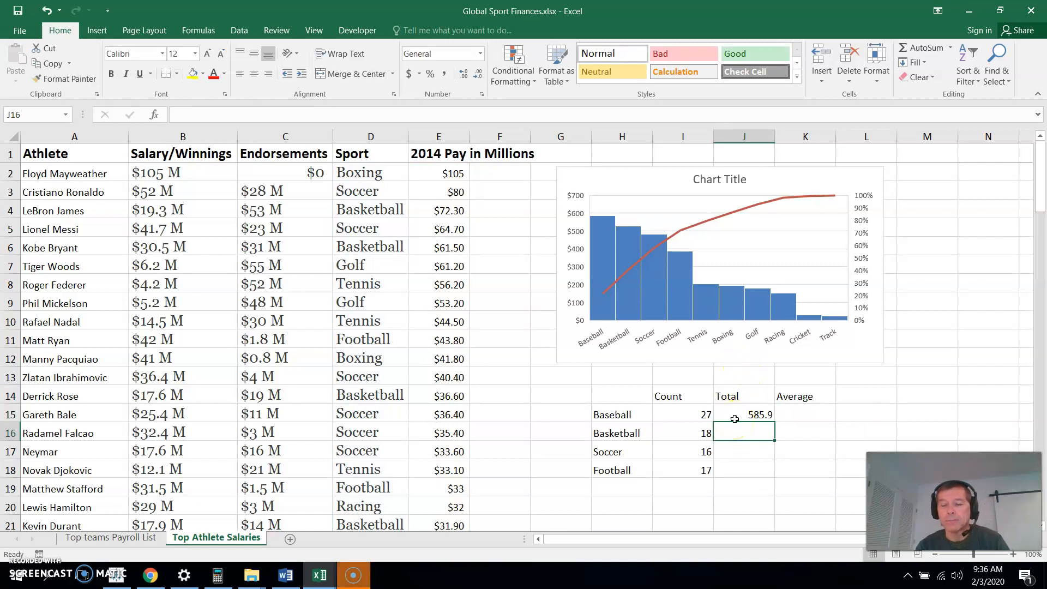
Enter a SUMIF formula in the Basketball Total cell J16, using range D2:D102, criterion "Basketball" and sum range E2:E102
left_click(742, 431)
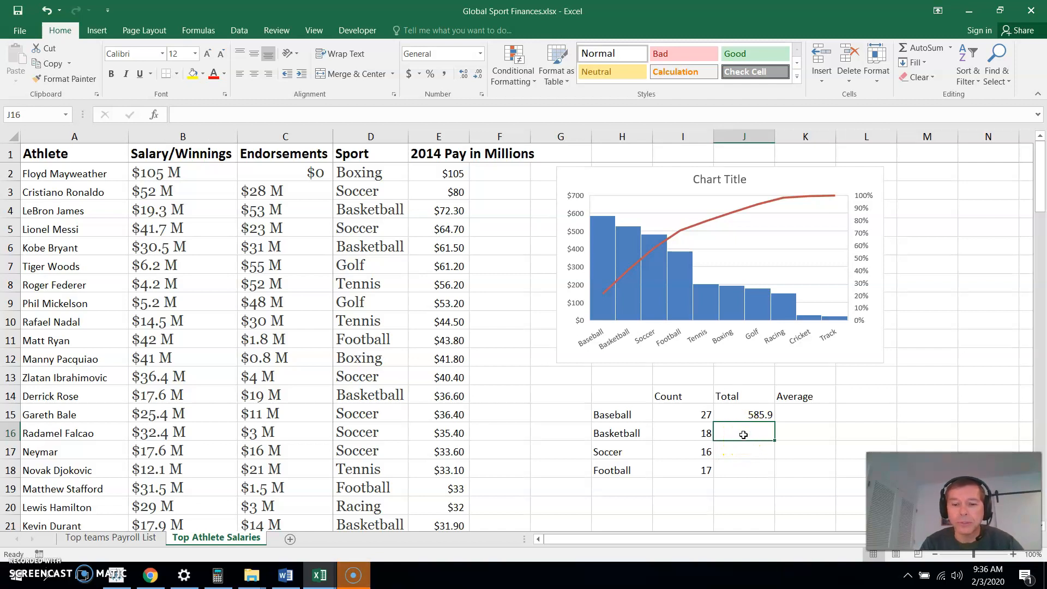
type("=sumif")
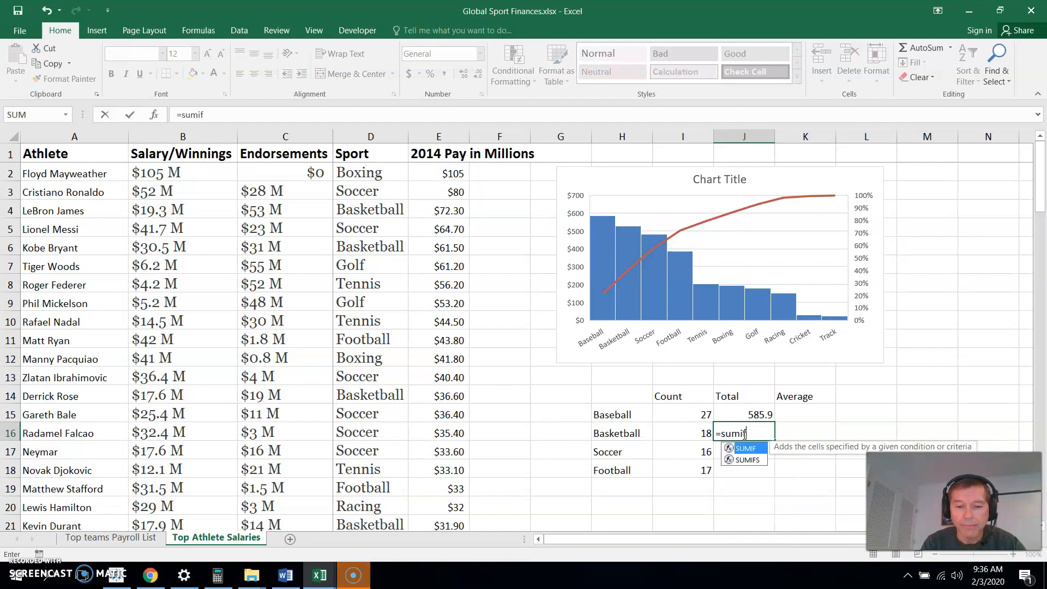
type("(")
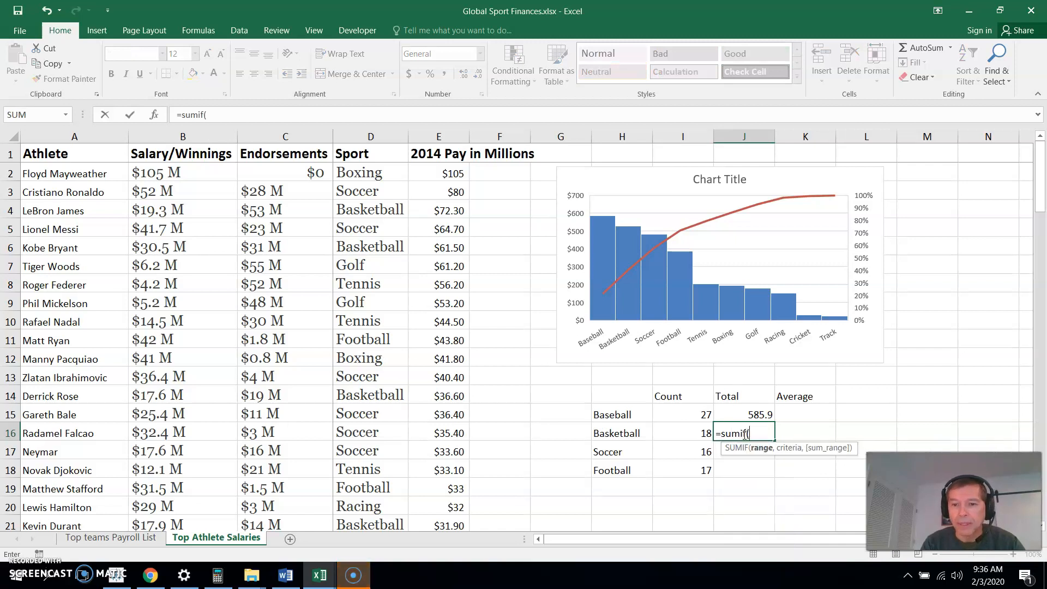
left_click(763, 452)
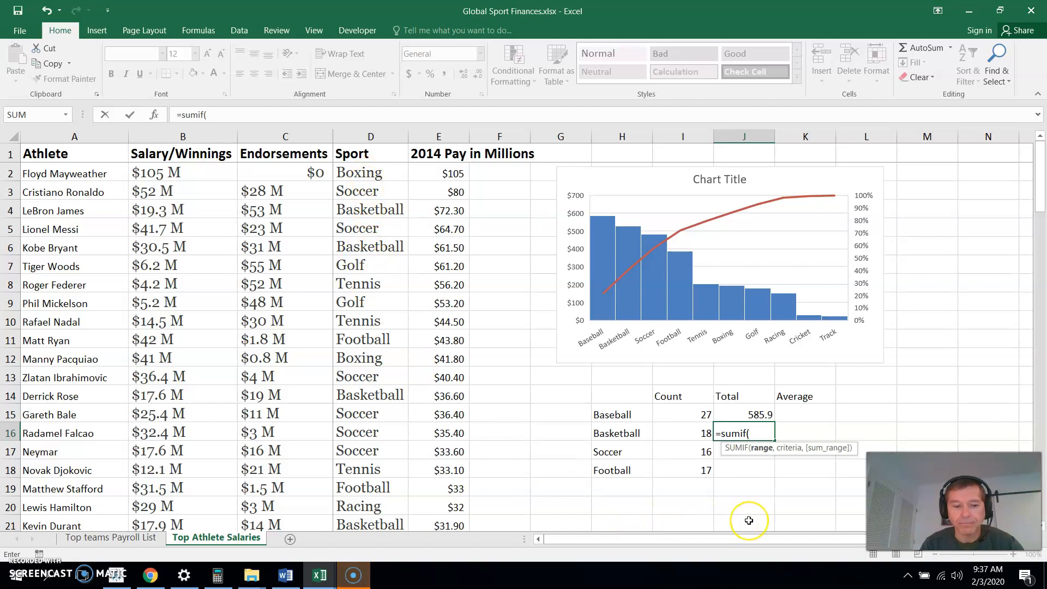
type("D2:D102")
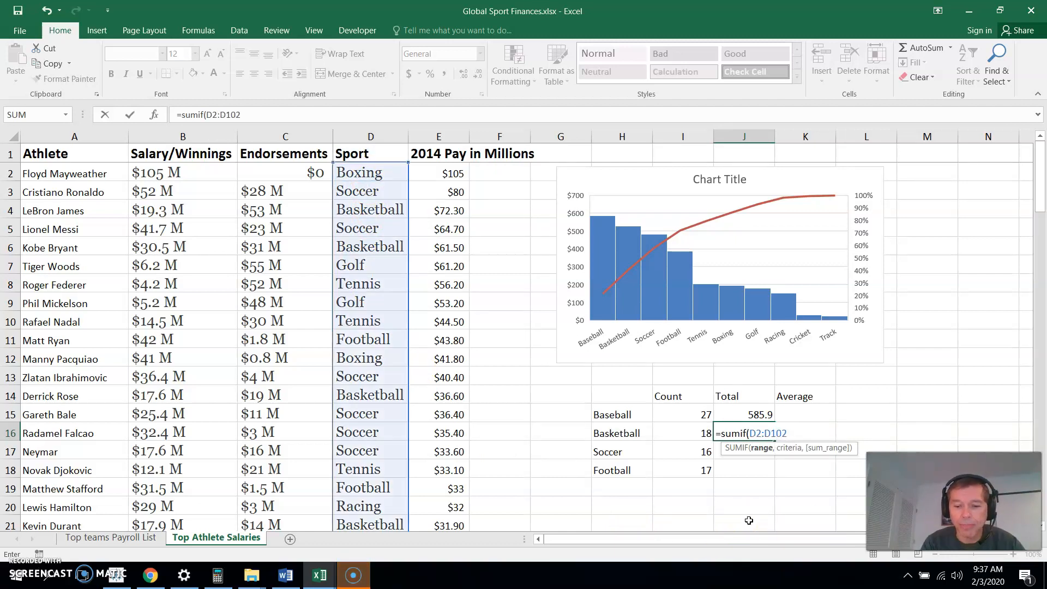
type(",\"Basketball")
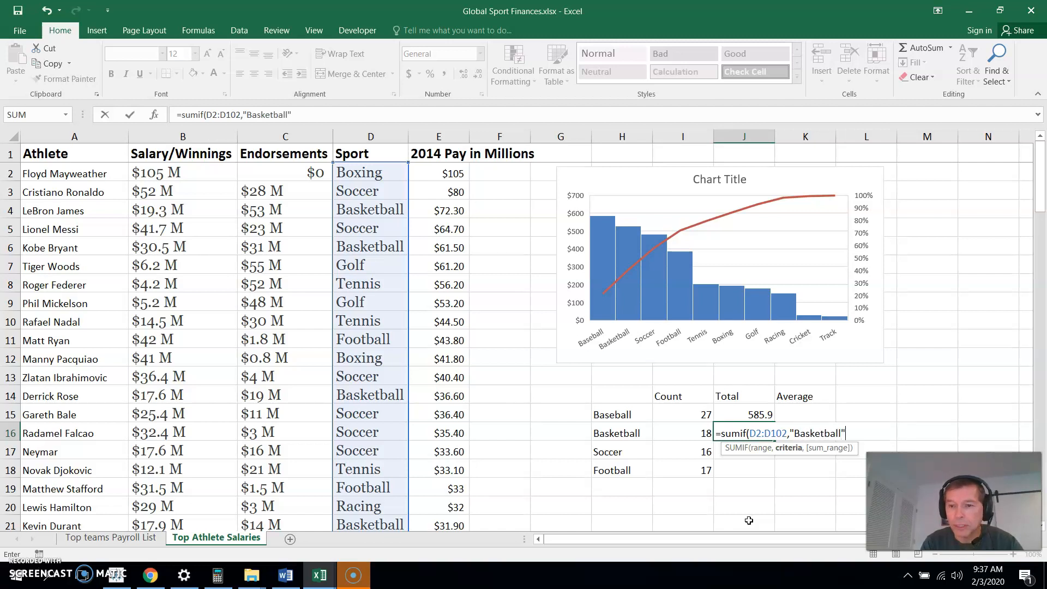
type(",")
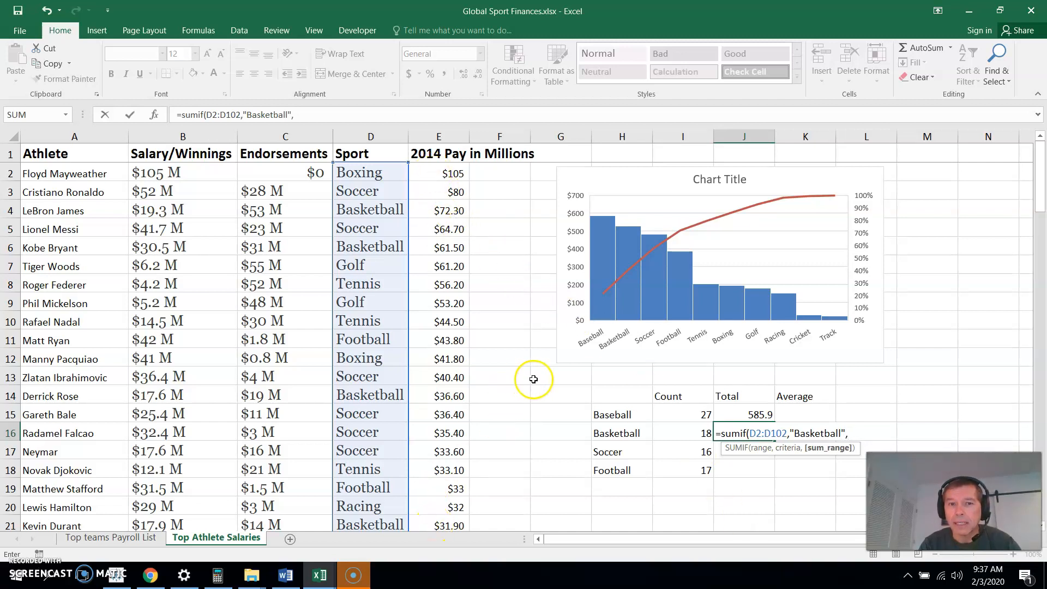
type("E2:E102")
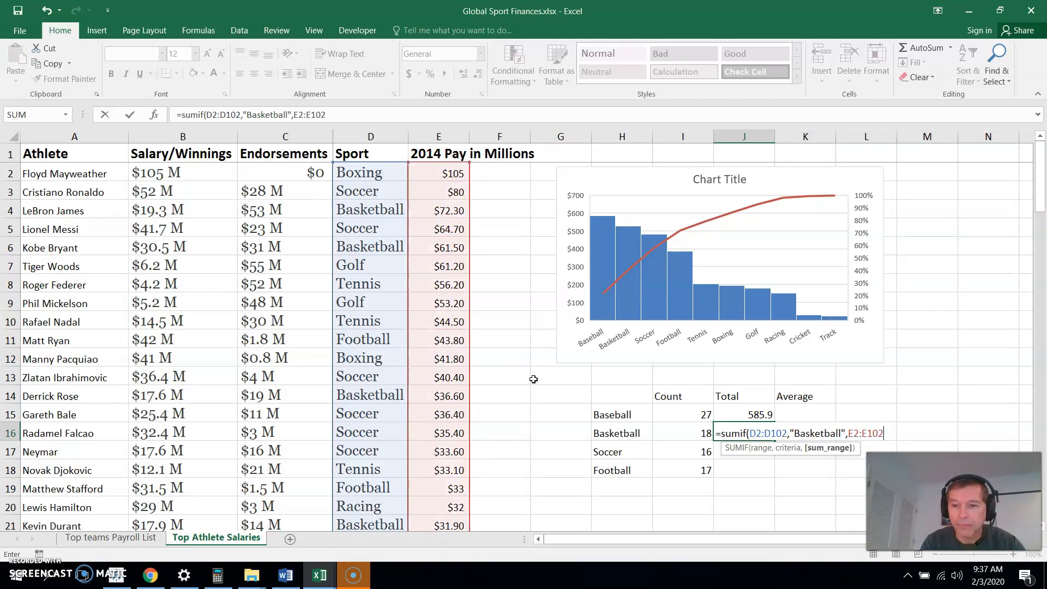
key("Return")
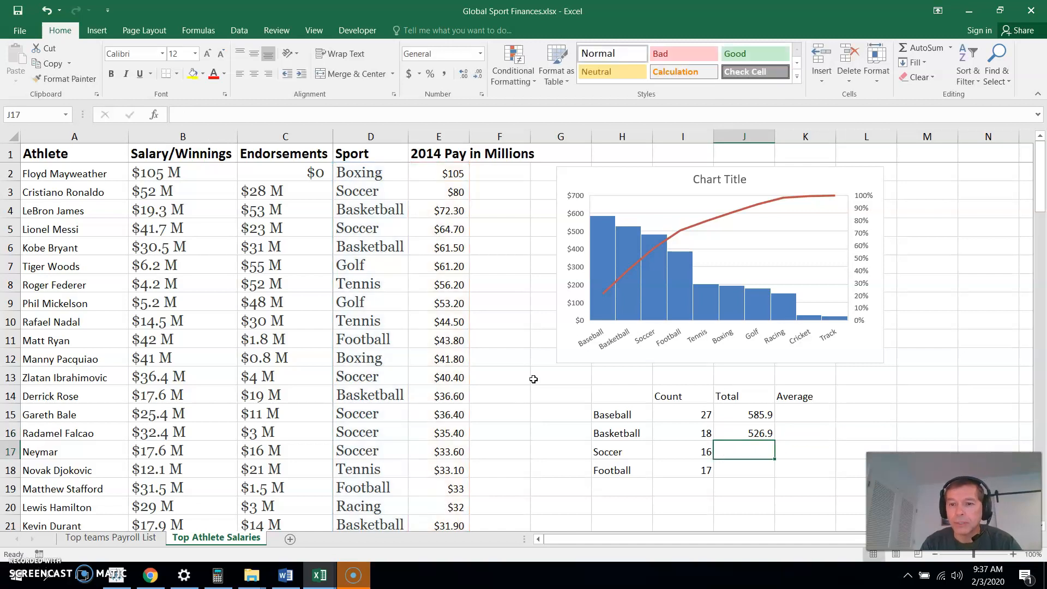
left_click(755, 433)
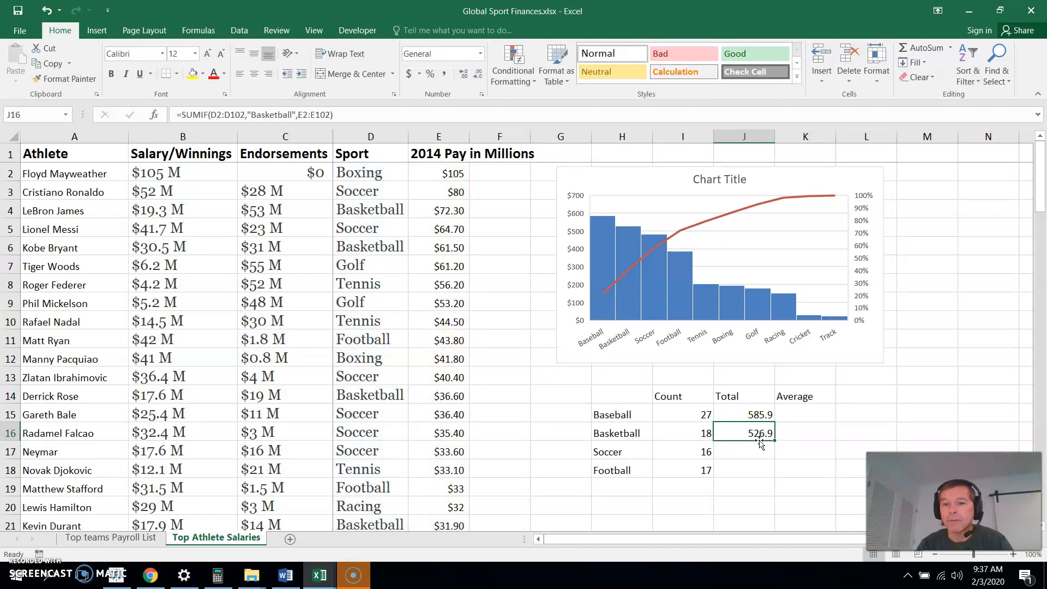
left_click(731, 430)
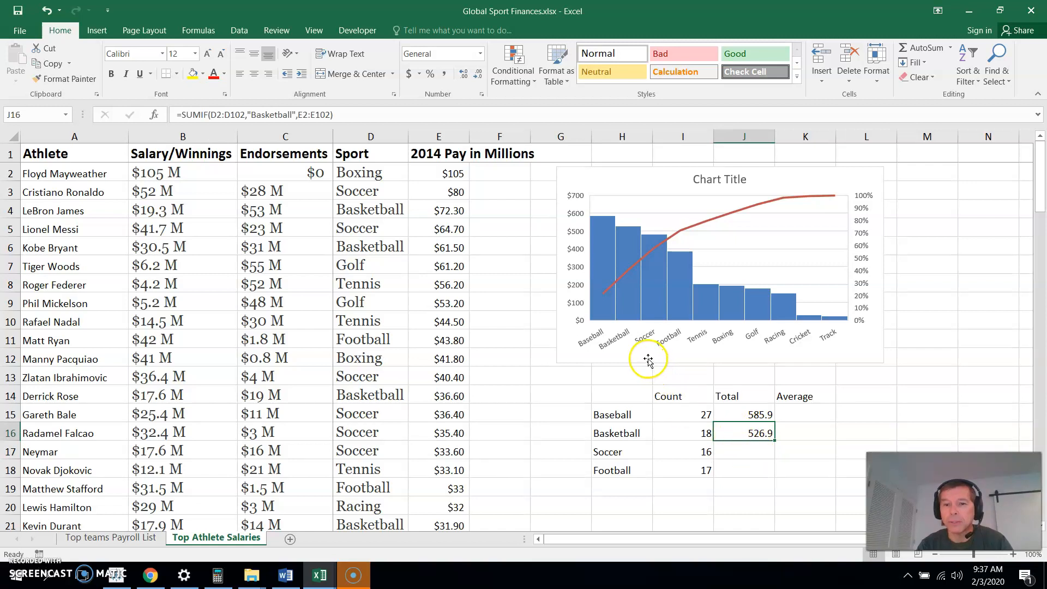
mouse_move(629, 308)
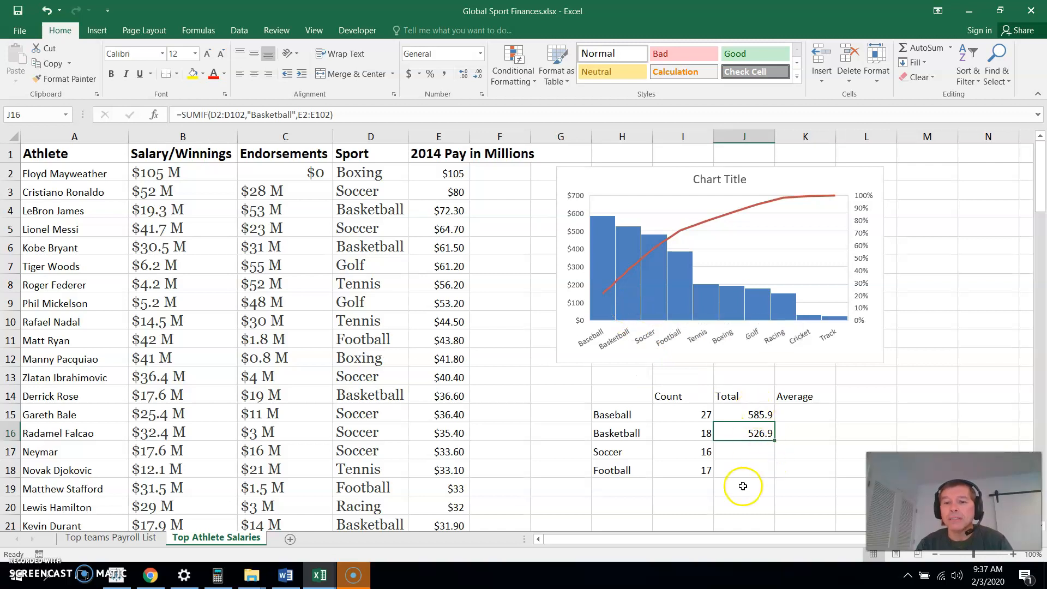
Enter an AVERAGEIF formula in the Baseball Average cell K15, using range D2:D102, criterion "Baseball" and average range E2:E102
left_click(806, 413)
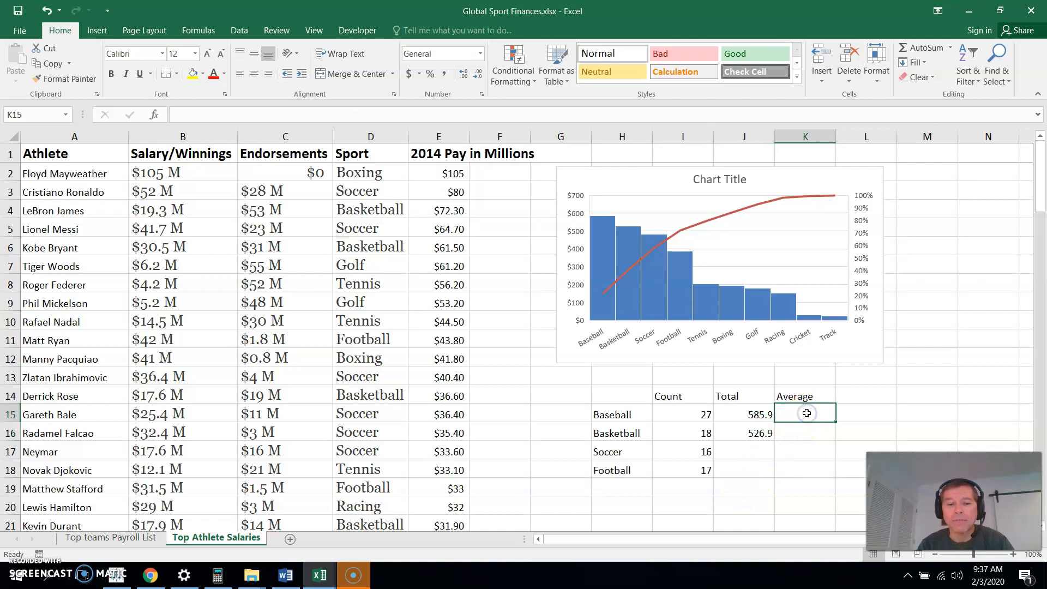
type("=a")
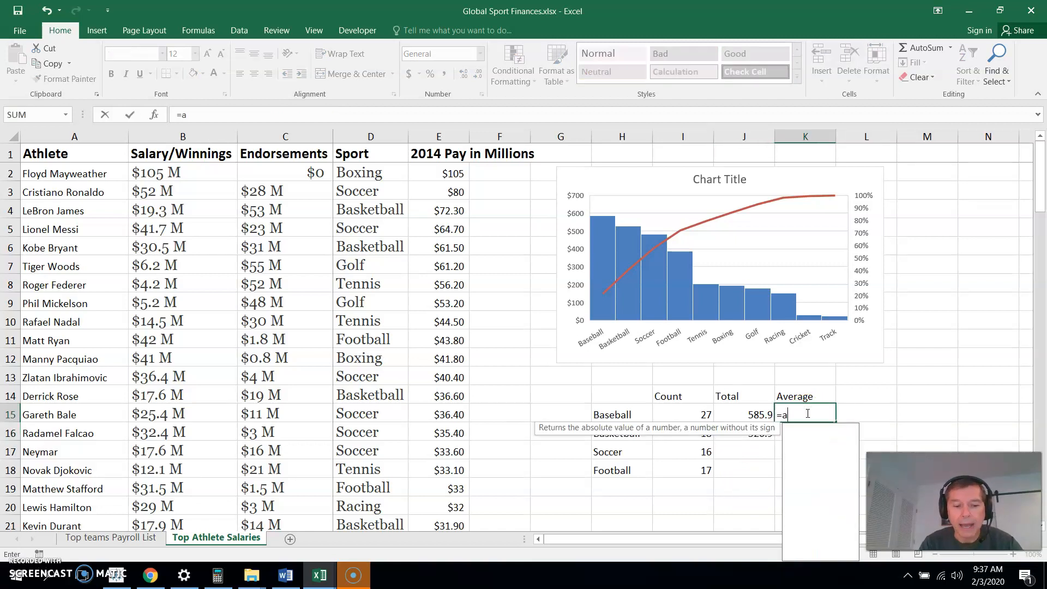
type("verageif")
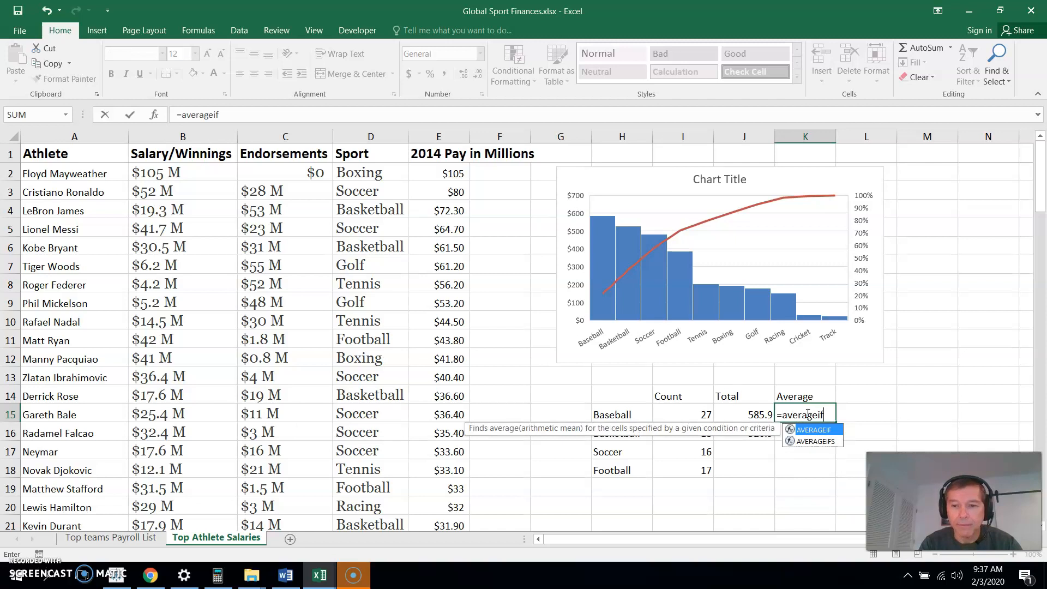
type("(")
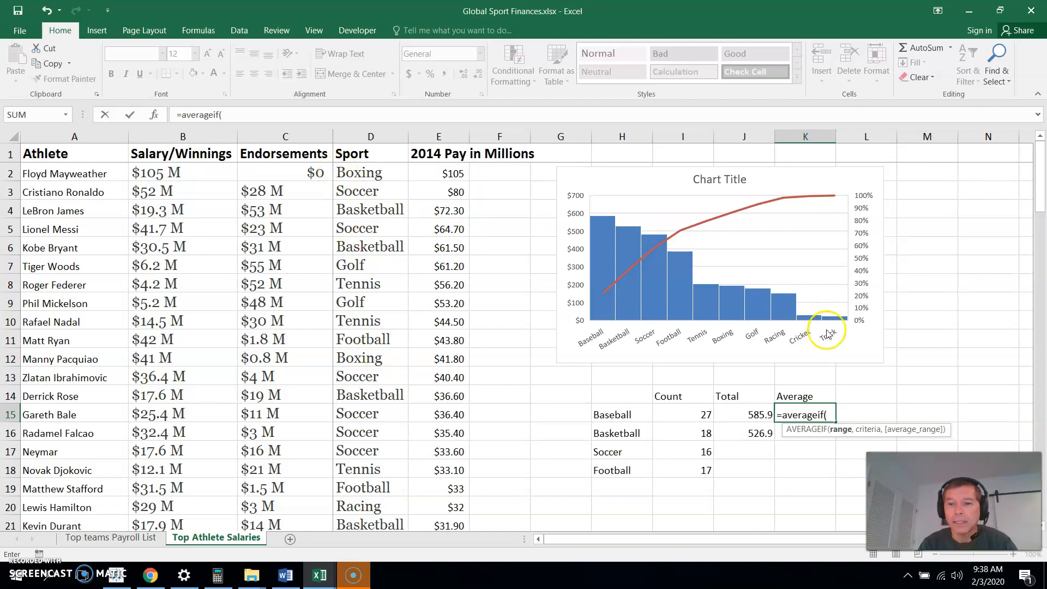
type("D2:D102,")
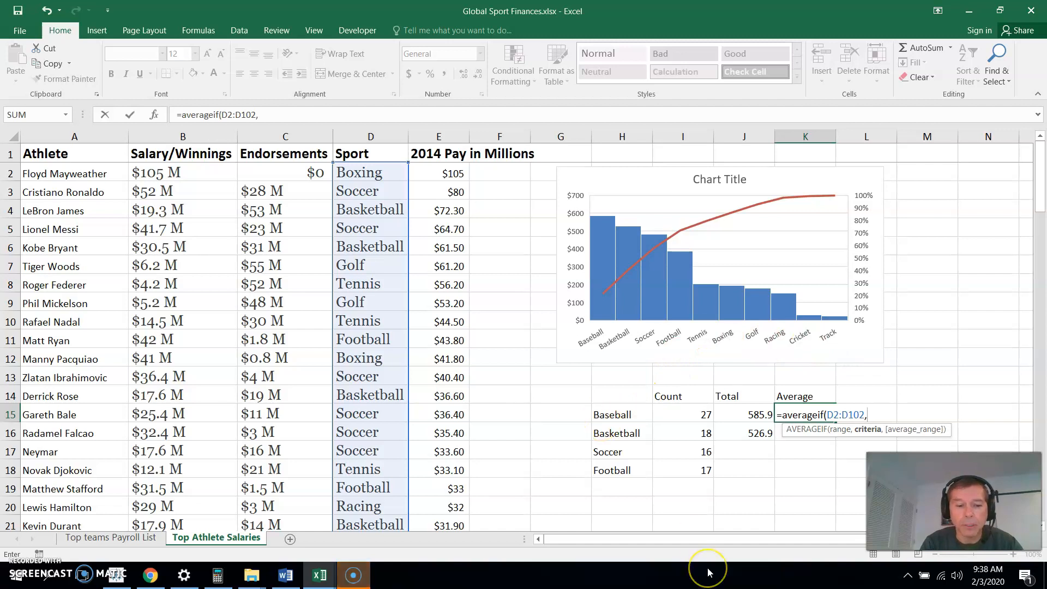
type("\"Baseball\",")
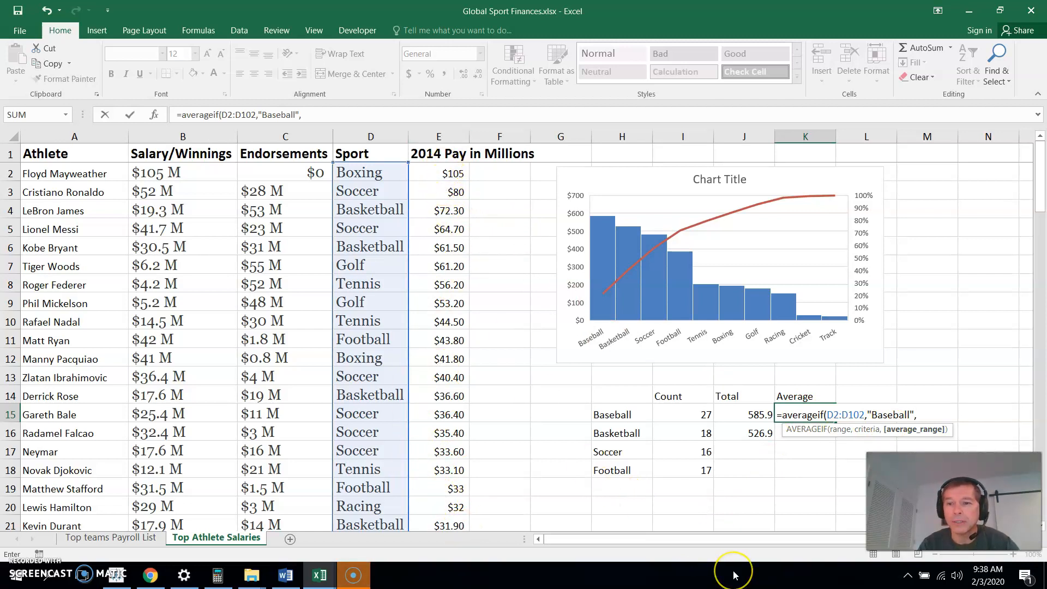
type("E2")
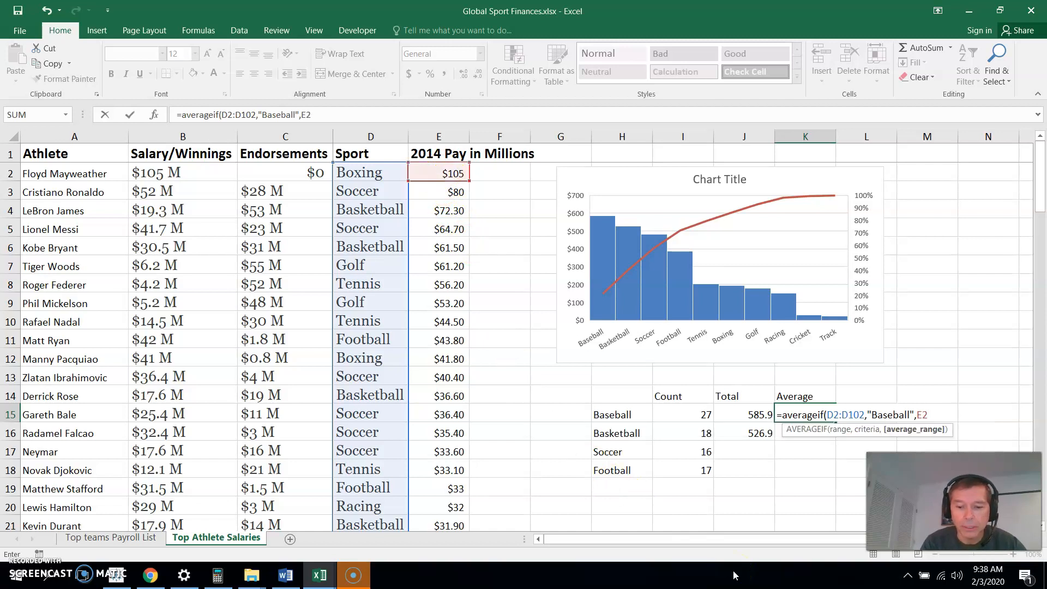
type(":E102")
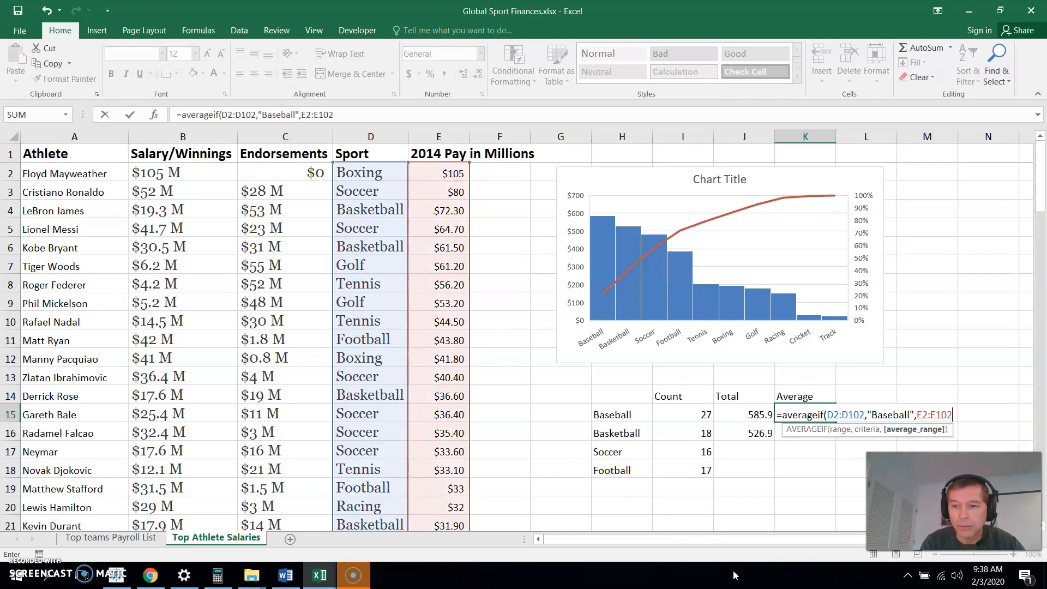
type(")")
key("Return")
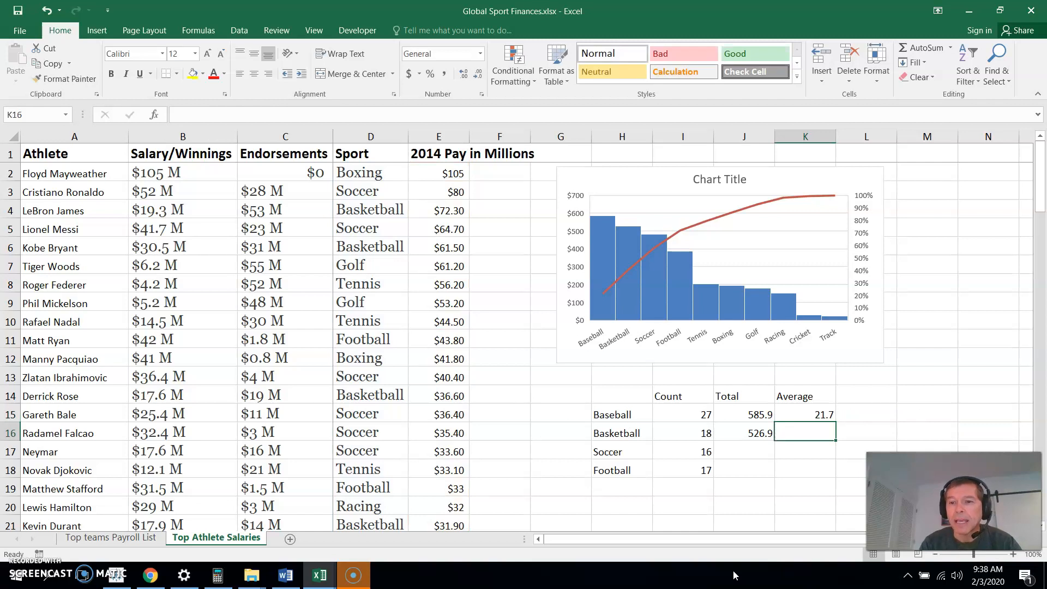
left_click(795, 412)
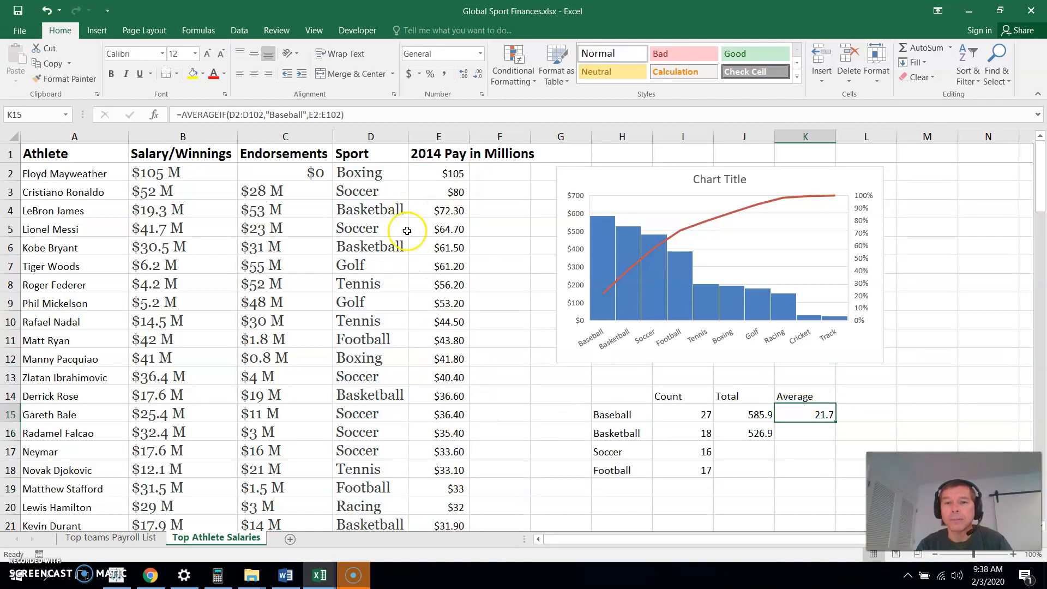